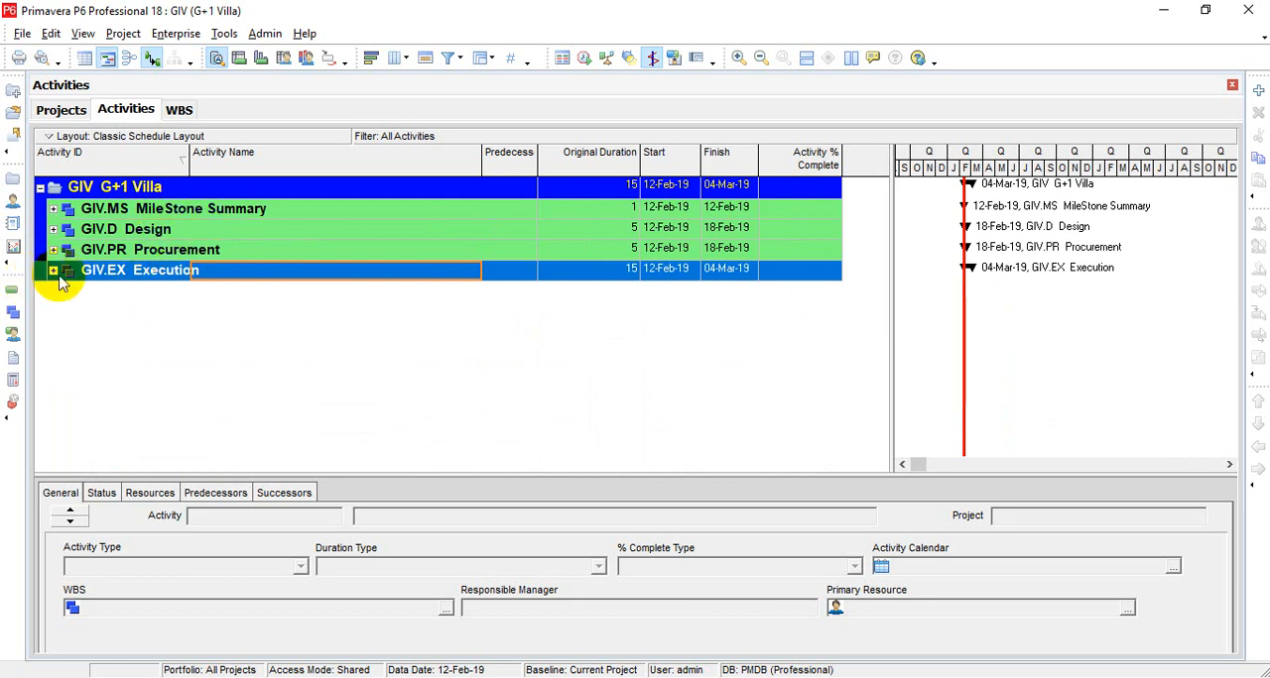
# Step: Expand the Execution, MileStone Summary, Design and Procurement WBS branches to list their activities
pyautogui.click(53, 270)
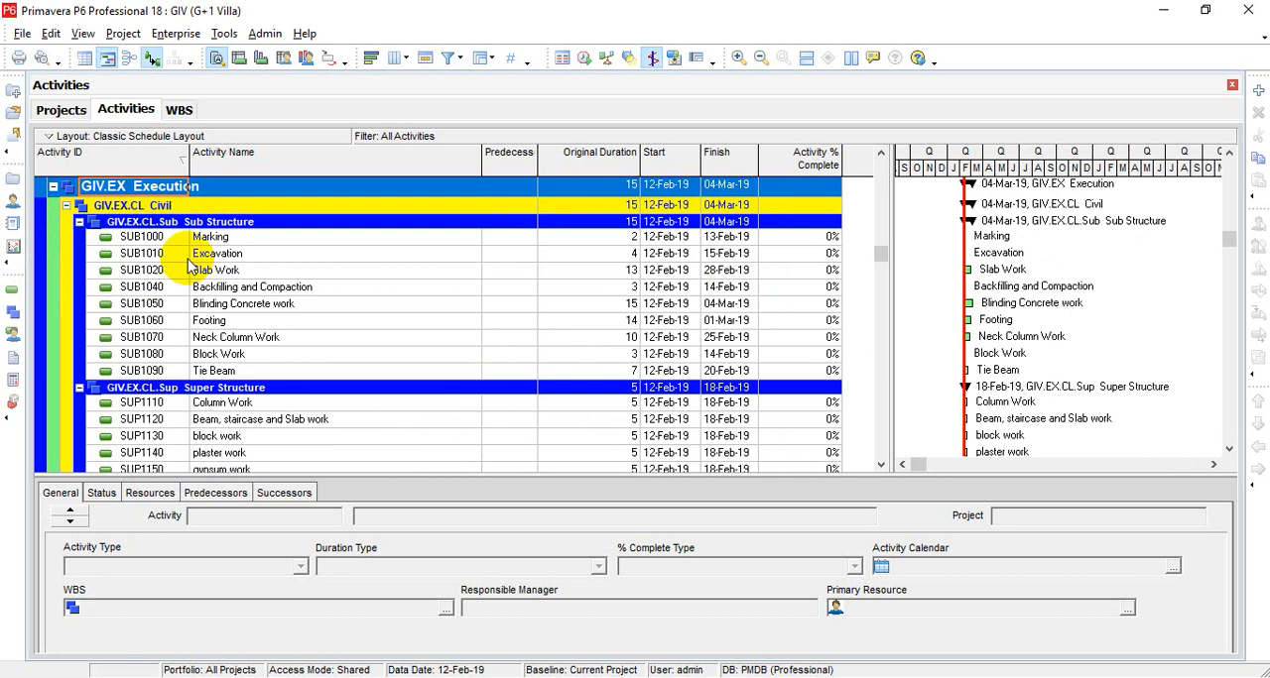
pyautogui.scroll(4, 189, 268)
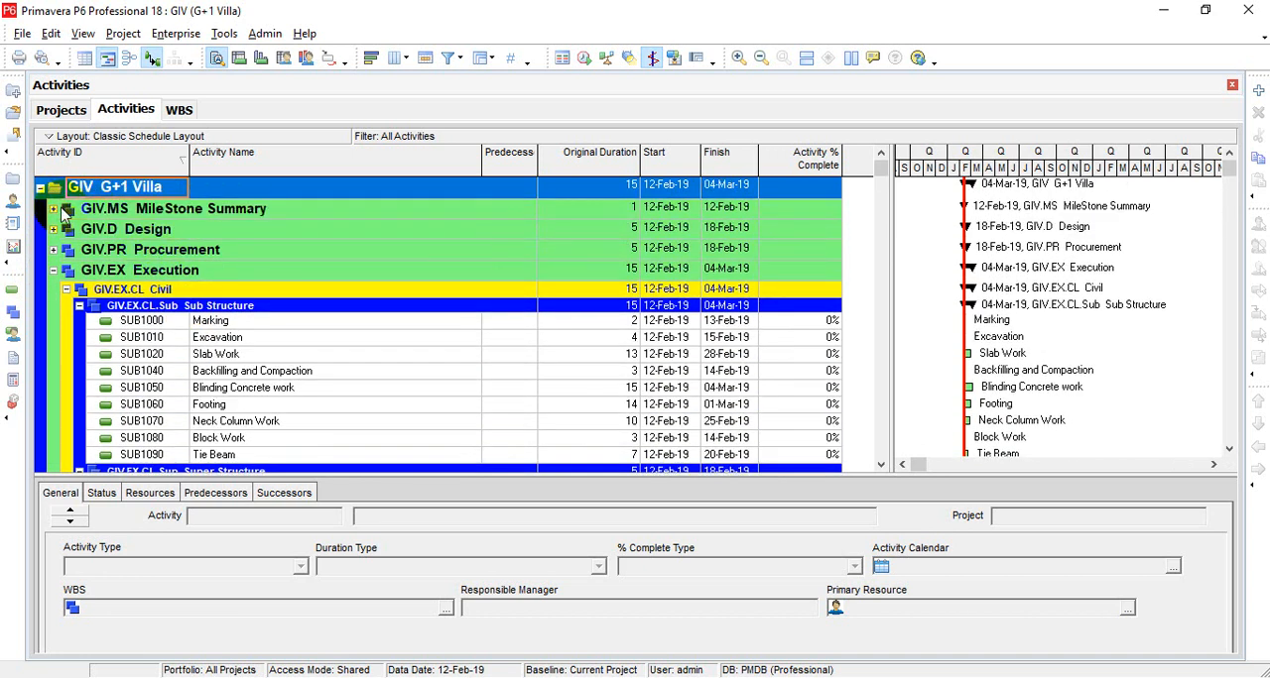
pyautogui.click(54, 209)
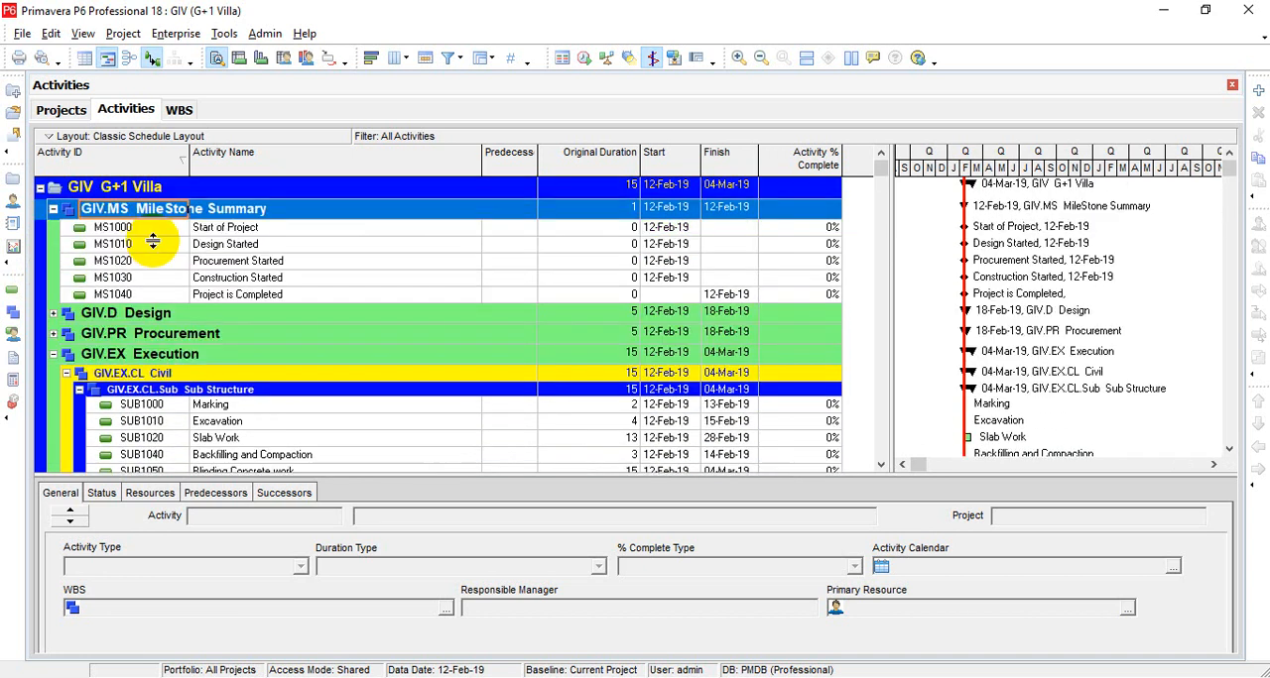
pyautogui.click(55, 314)
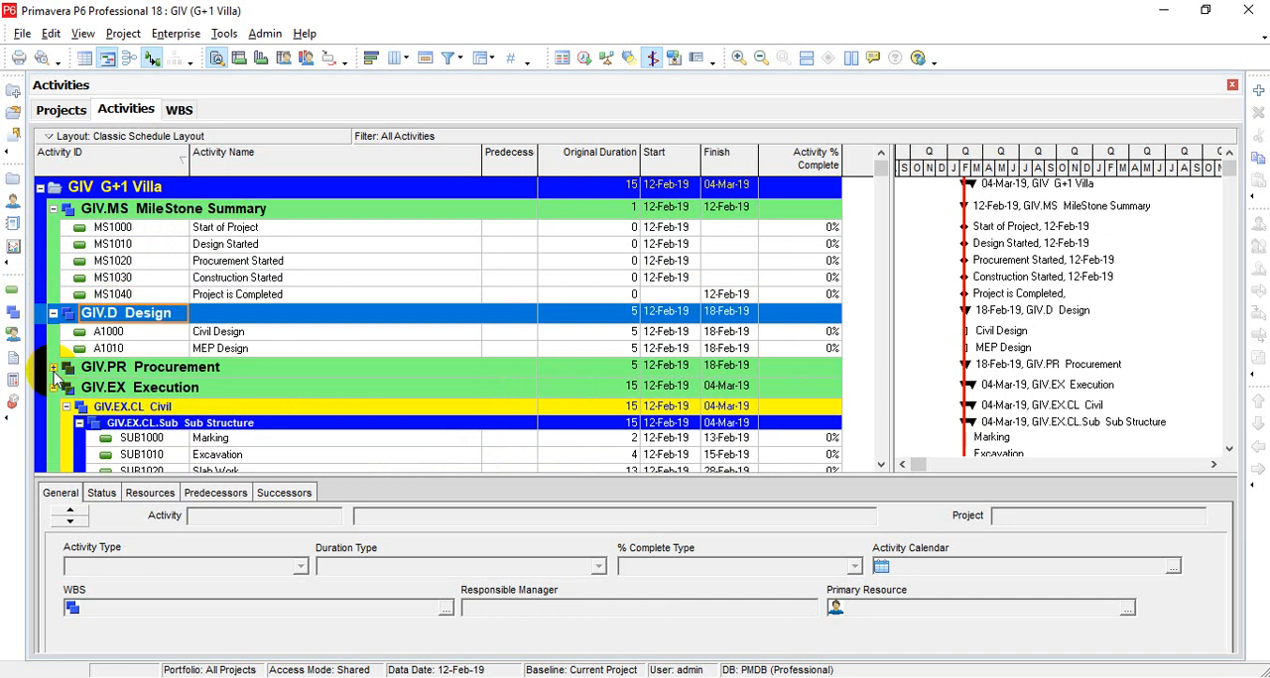
pyautogui.click(53, 367)
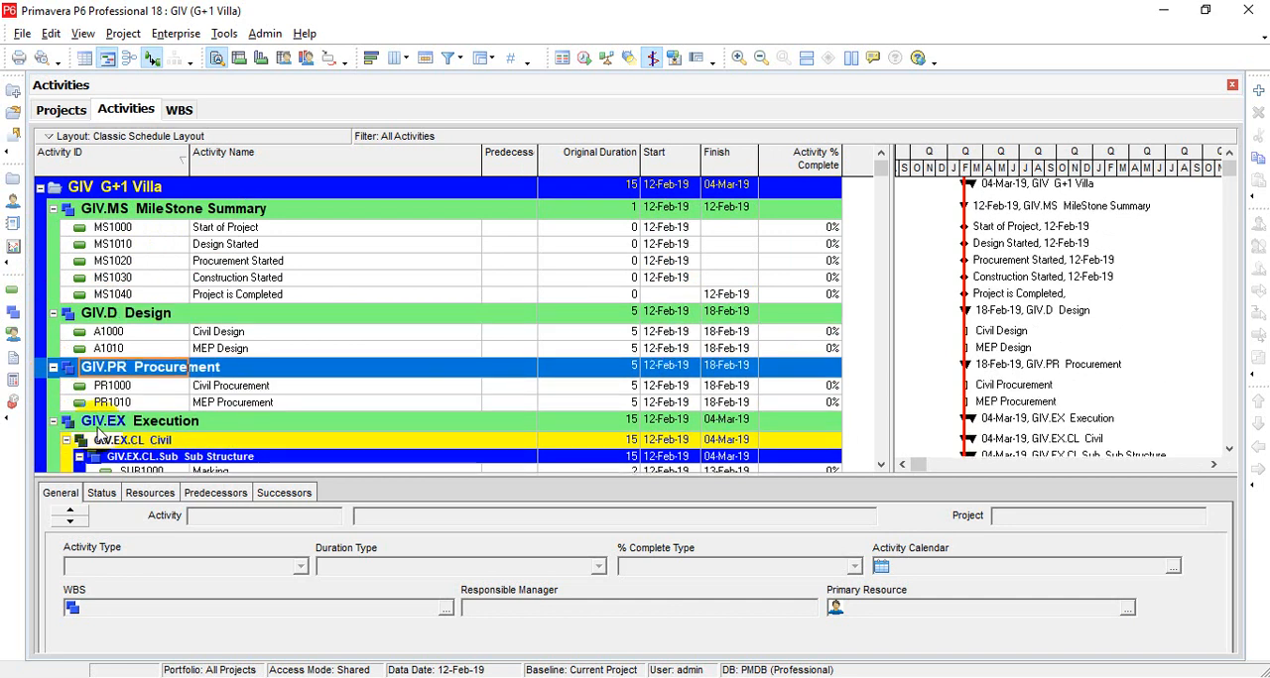
# Step: Delete the five activities MS1000 to MS1040 from the MileStone Summary WBS
pyautogui.click(306, 295)
pyautogui.hotkey('shift', 'Up')
pyautogui.hotkey('shift', 'Up')
pyautogui.hotkey('shift', 'Up')
pyautogui.hotkey('shift', 'Up')
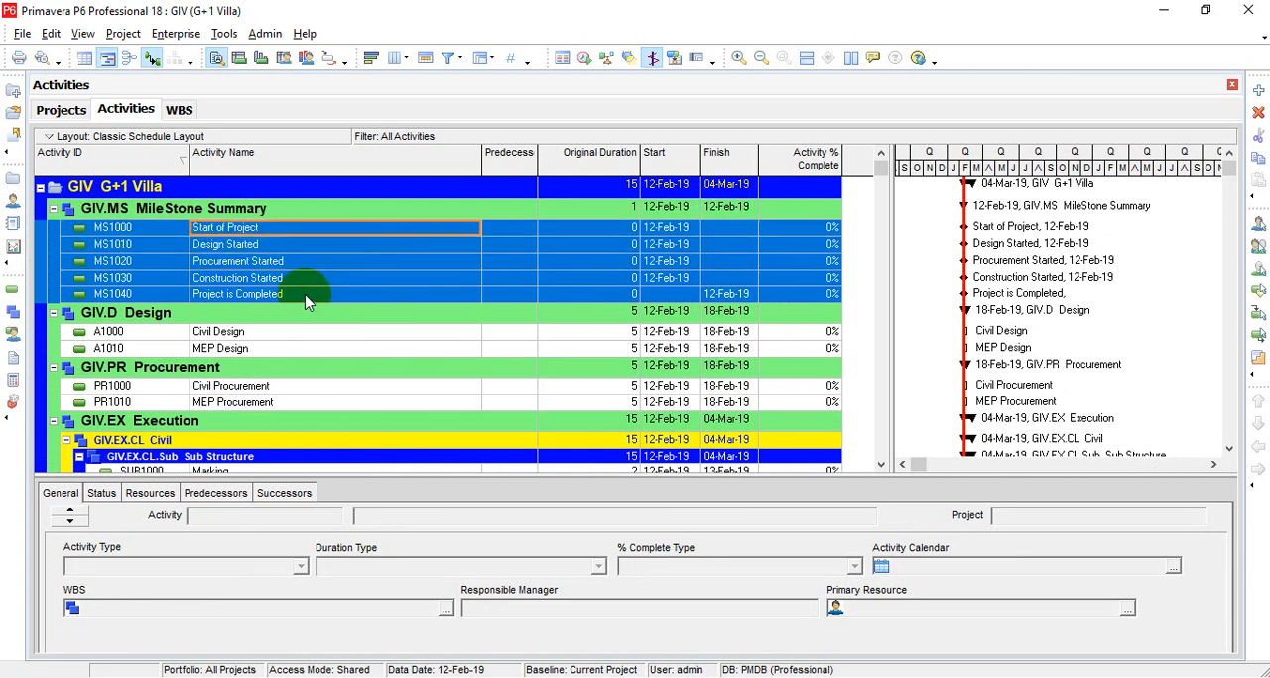
pyautogui.click(1257, 112)
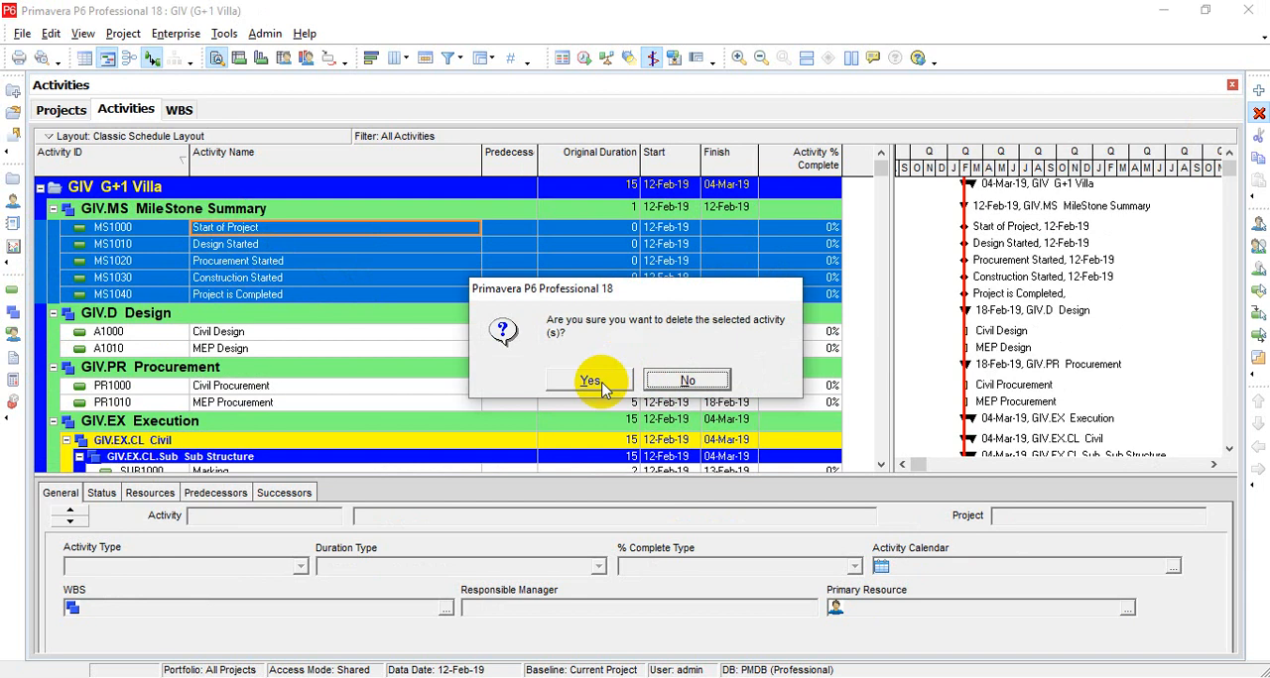
pyautogui.click(590, 381)
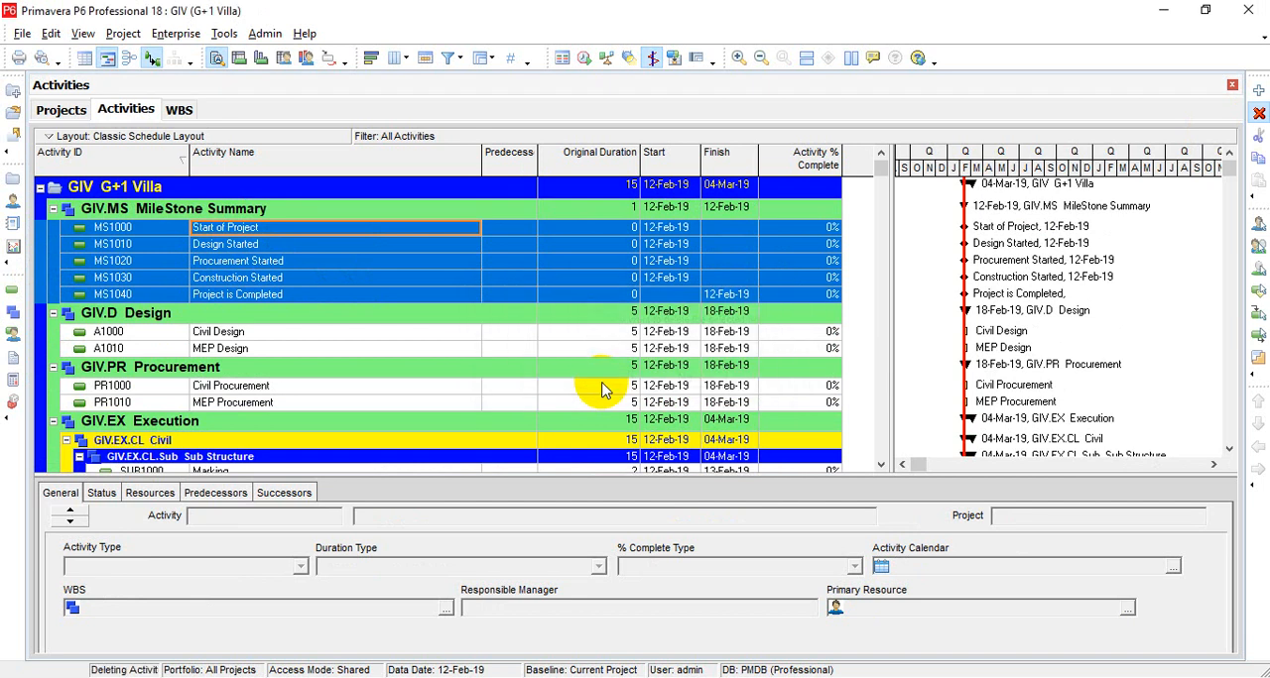
# Step: Start a new activity under the MileStone Summary WBS with the activity ID MS1000
pyautogui.click(255, 212)
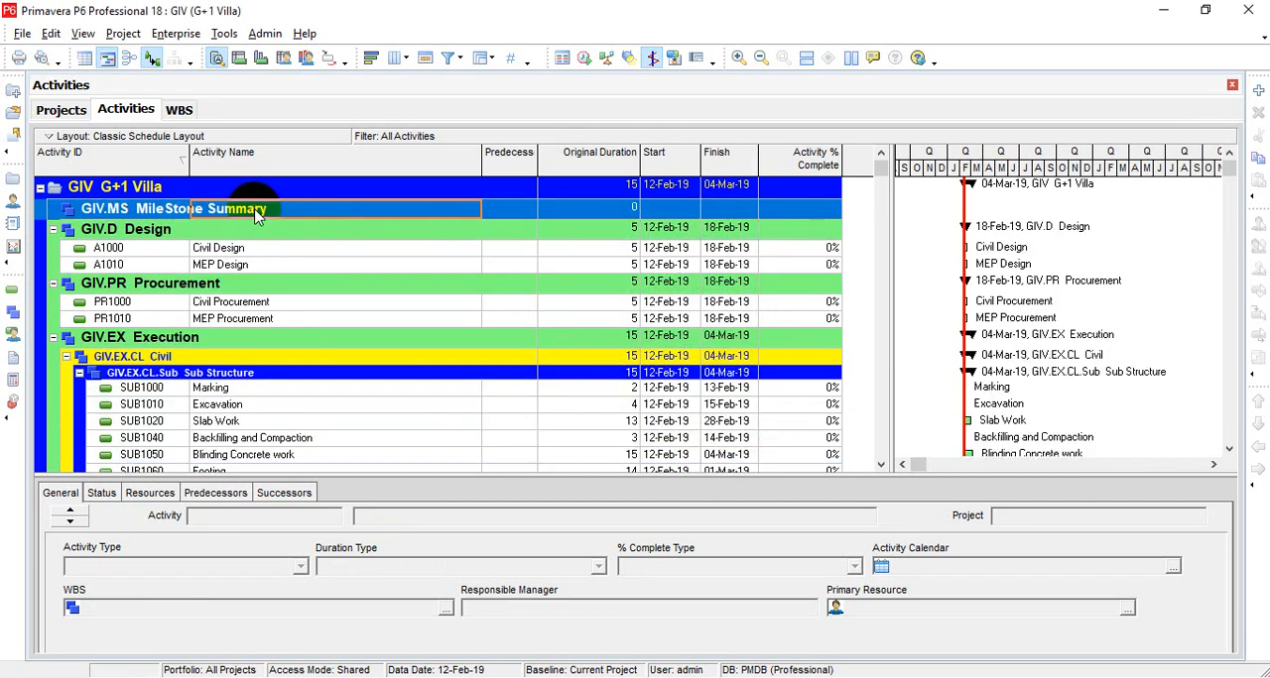
pyautogui.click(1258, 90)
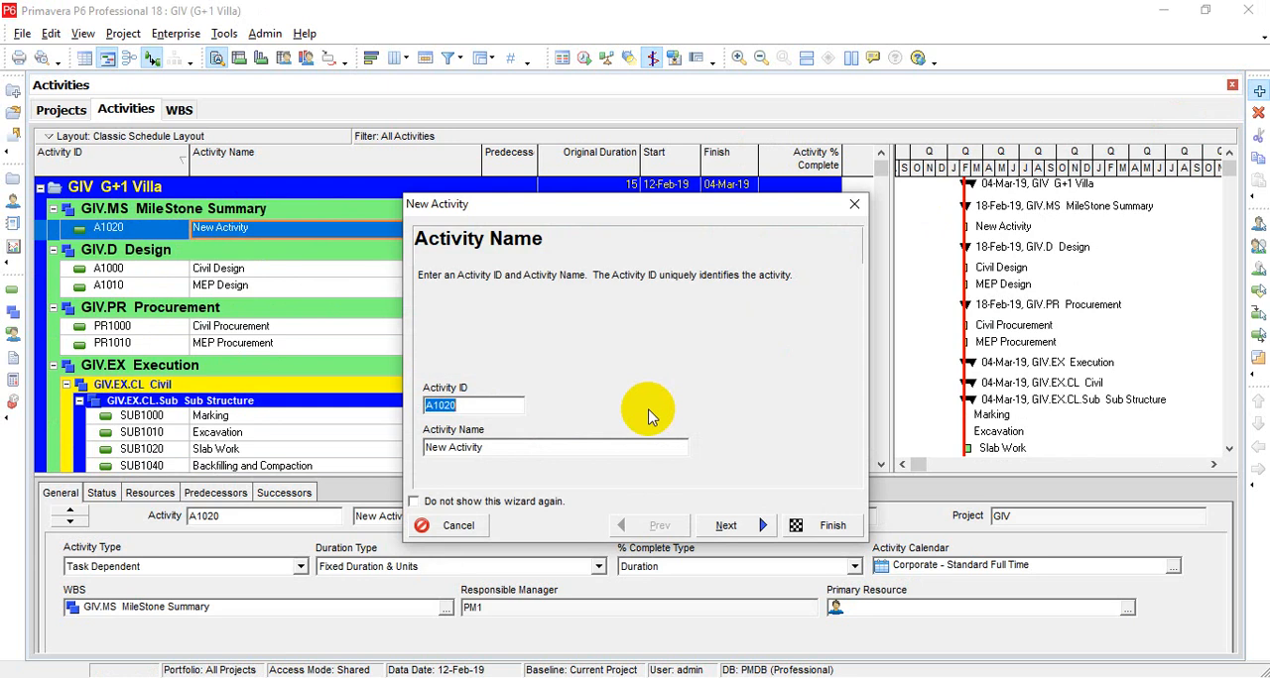
pyautogui.write('MS1000')
# Step: Name the new MS1000 activity "Start of Project" and finish creating it
pyautogui.click(521, 449)
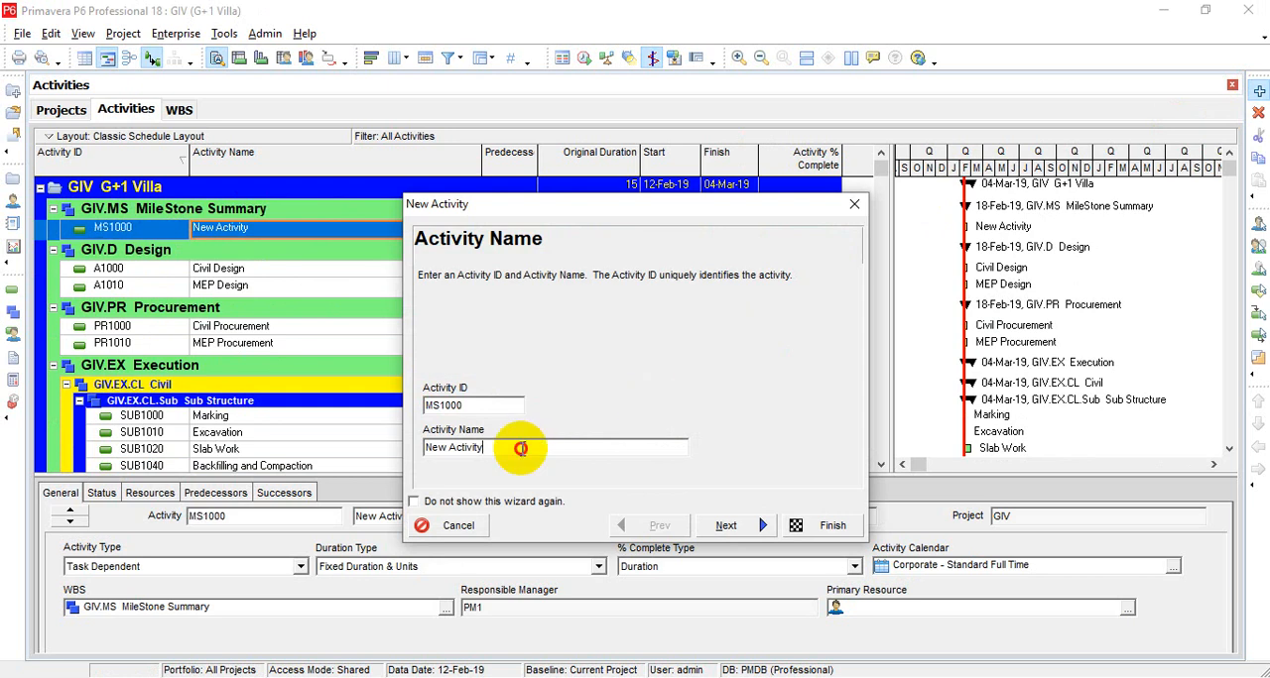
pyautogui.press('BackSpace')
pyautogui.press('BackSpace')
pyautogui.press('BackSpace')
pyautogui.press('BackSpace')
pyautogui.press('BackSpace')
pyautogui.press('BackSpace')
pyautogui.press('BackSpace')
pyautogui.press('BackSpace')
pyautogui.press('BackSpace')
pyautogui.press('BackSpace')
pyautogui.press('BackSpace')
pyautogui.press('BackSpace')
pyautogui.write('m')
pyautogui.press('BackSpace')
pyautogui.write('M')
pyautogui.press('BackSpace')
pyautogui.write('M')
pyautogui.press('BackSpace')
pyautogui.write('Start of Project')
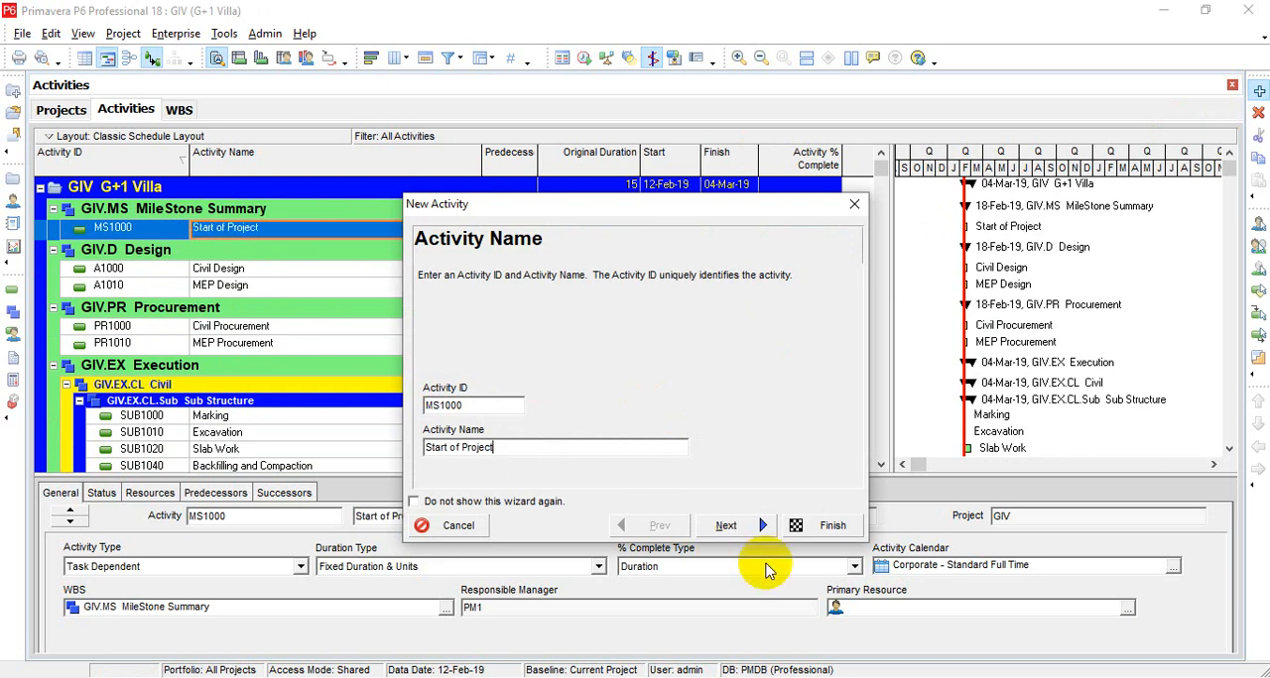
pyautogui.click(801, 527)
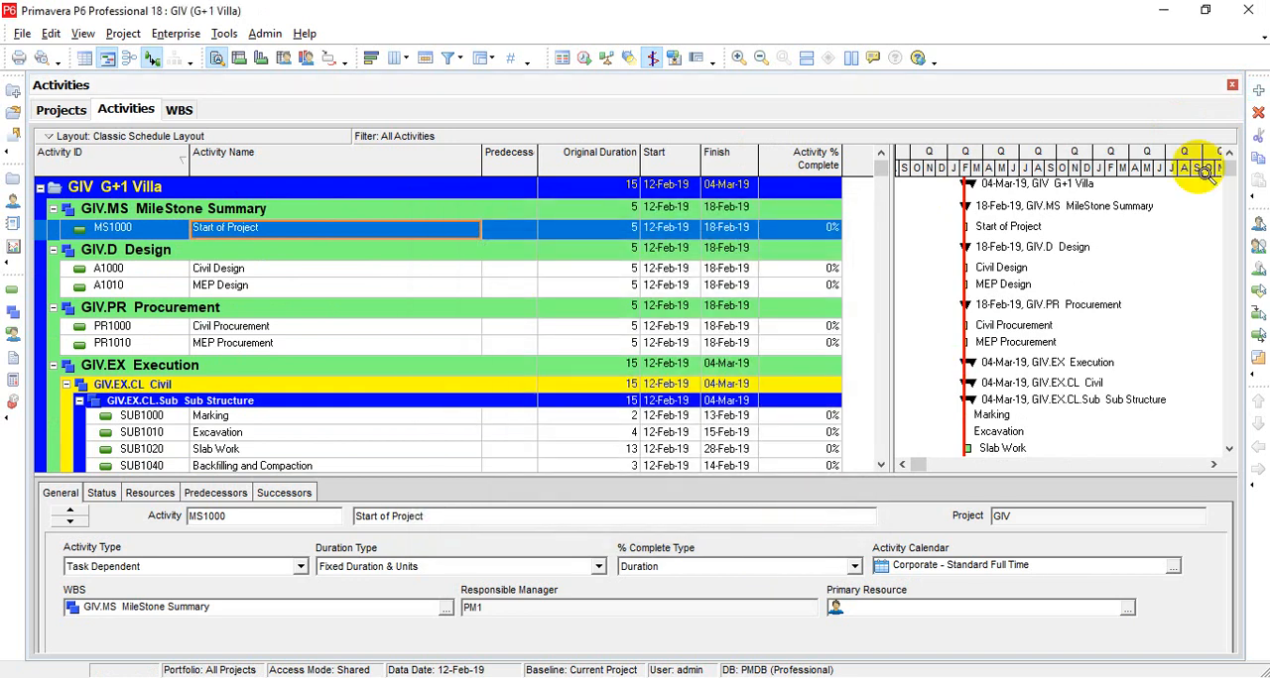
# Step: Add four more activities to the MileStone Summary WBS, keeping the suggested IDs and default names
pyautogui.click(1256, 94)
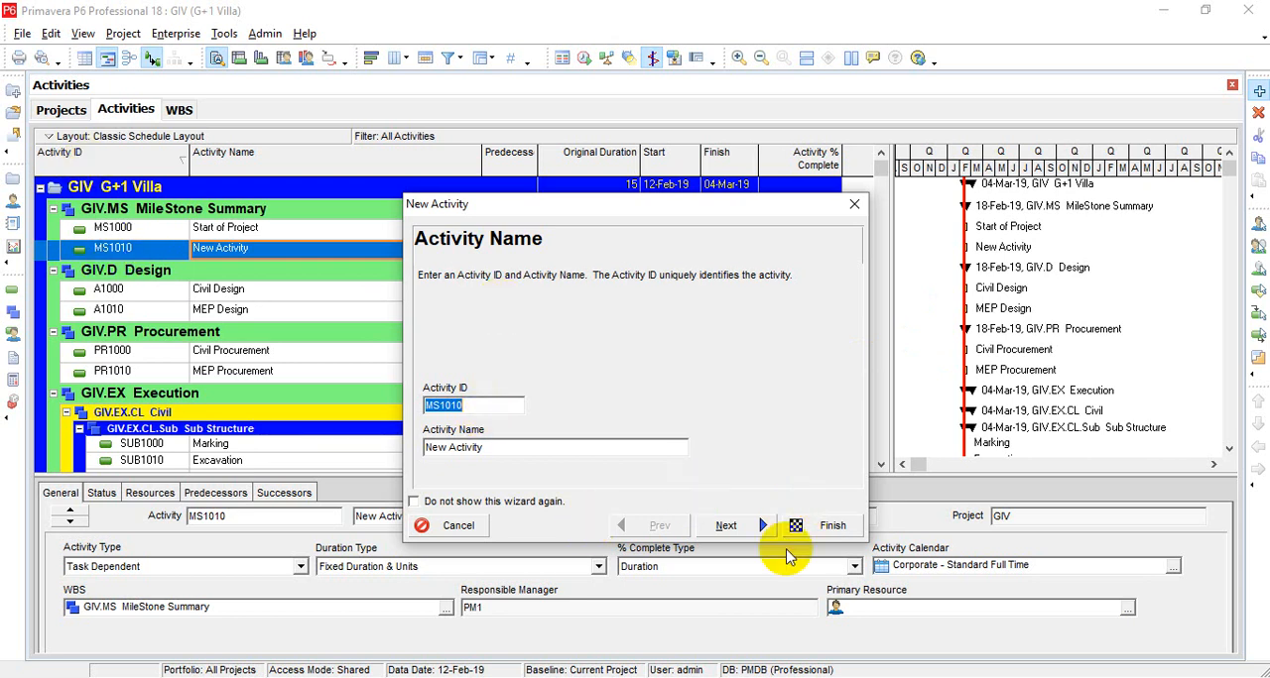
pyautogui.click(816, 535)
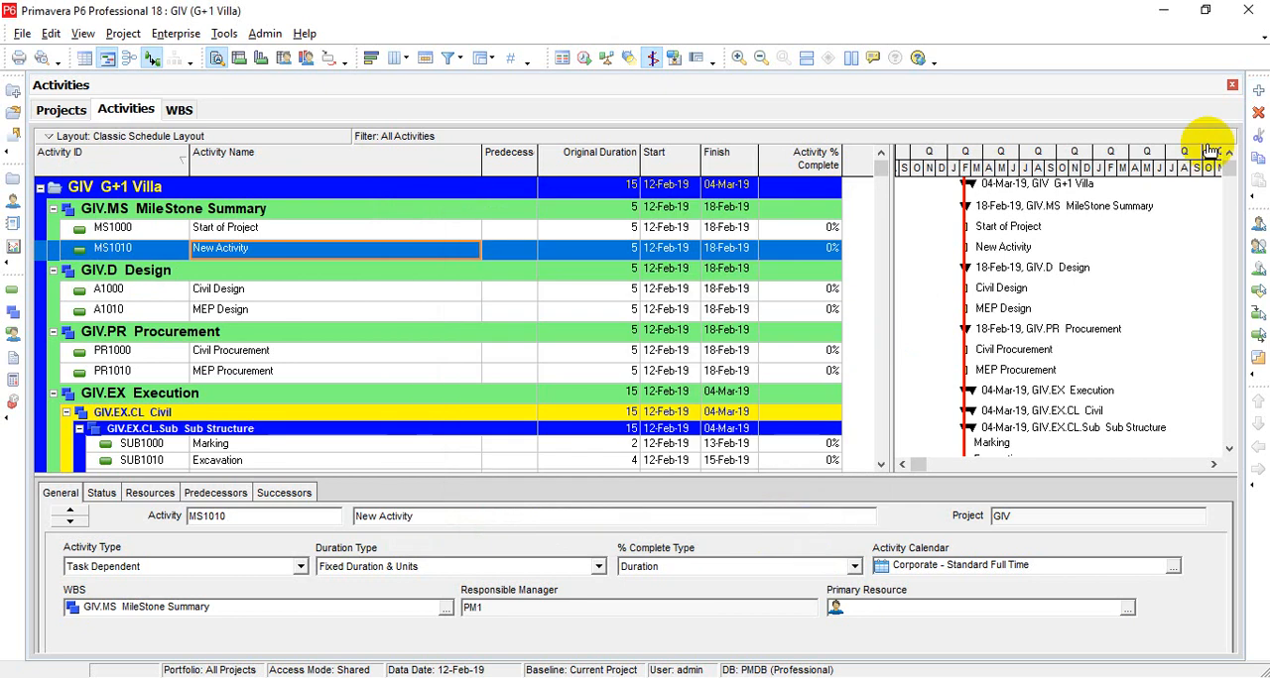
pyautogui.click(1261, 92)
pyautogui.click(1262, 91)
pyautogui.click(1261, 91)
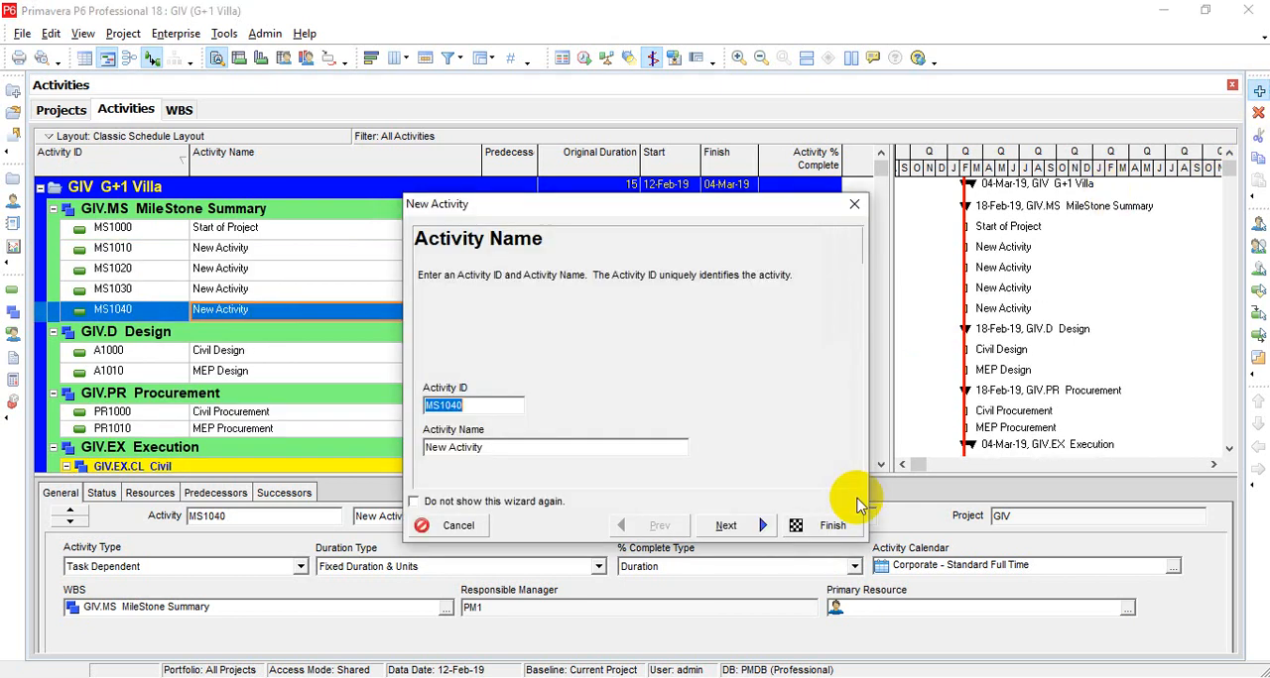
pyautogui.click(828, 527)
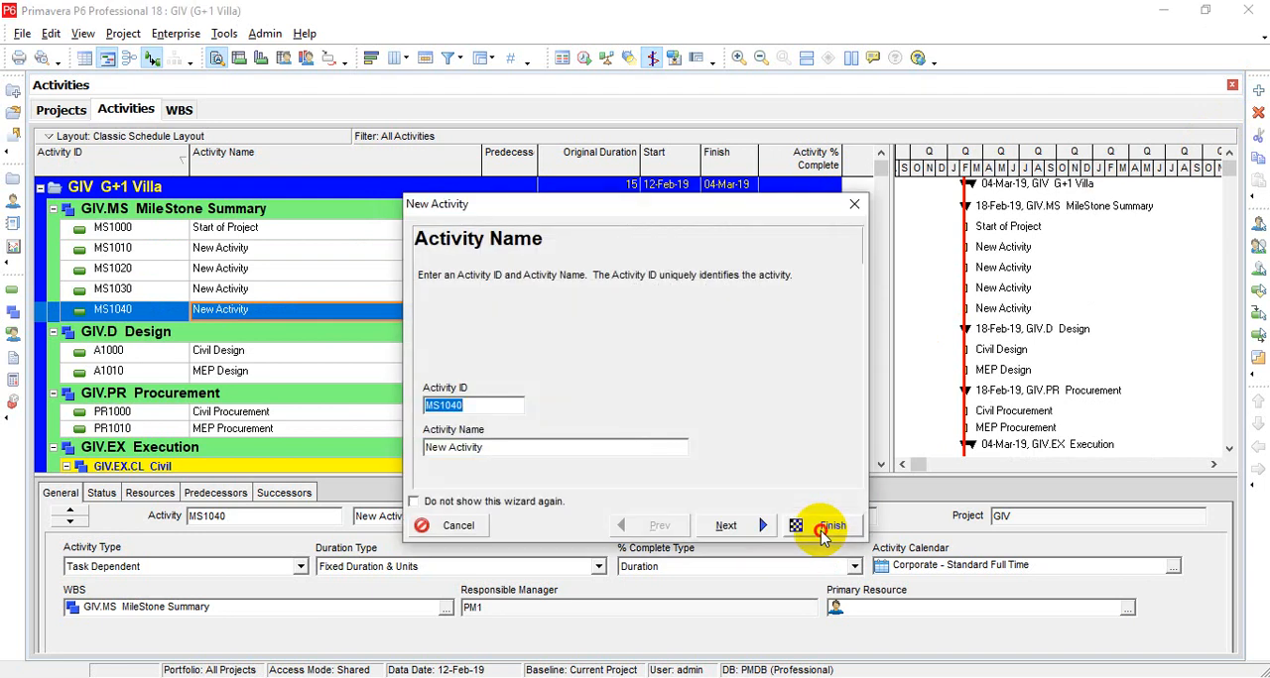
pyautogui.click(821, 533)
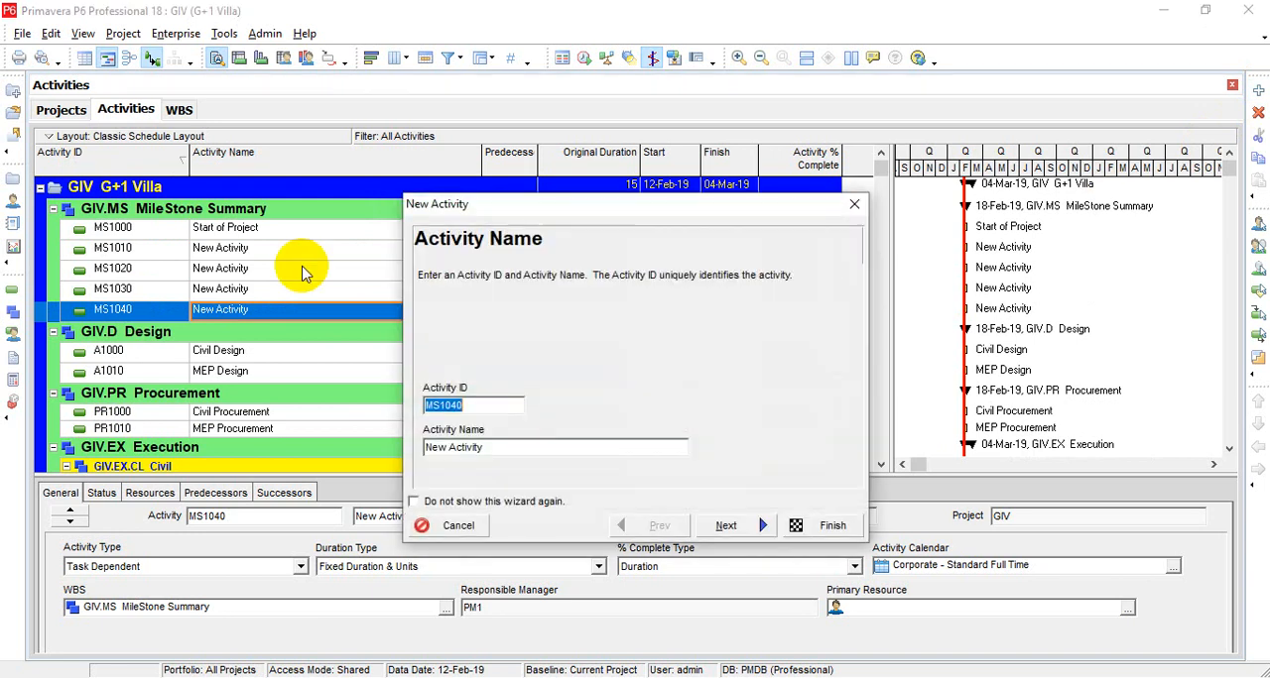
pyautogui.click(811, 525)
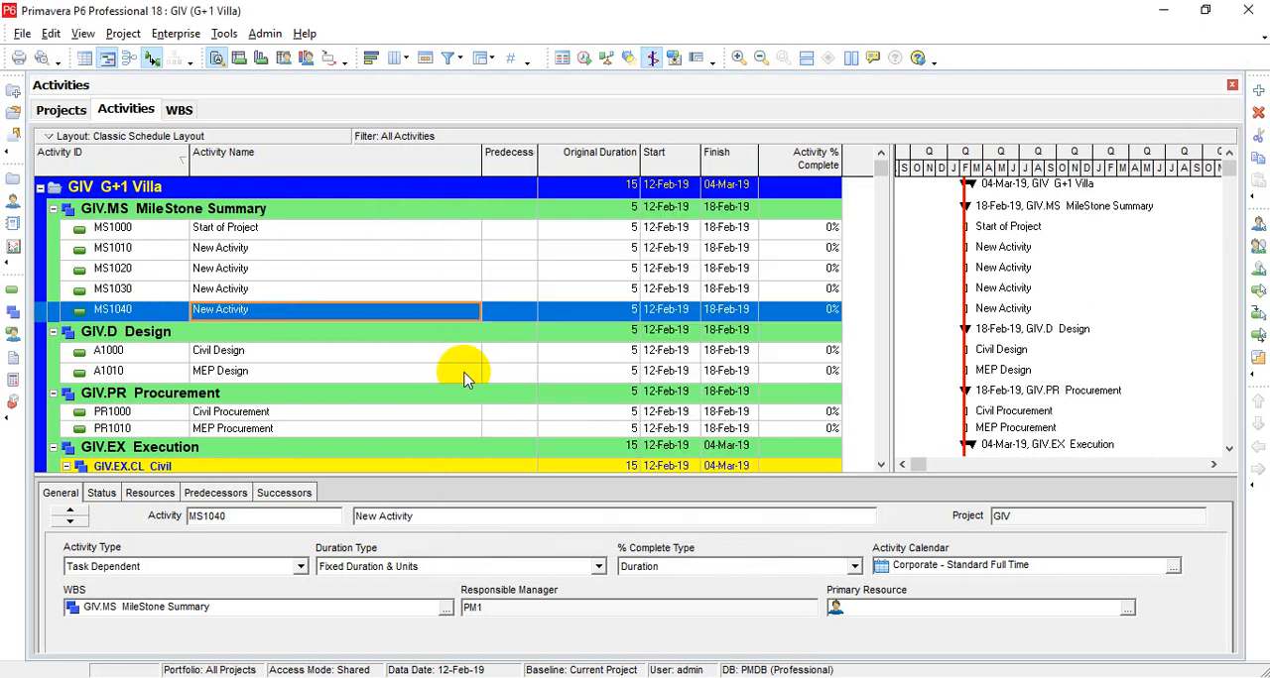
# Step: Rename activity MS1010 as "Start of Design"
pyautogui.click(266, 254)
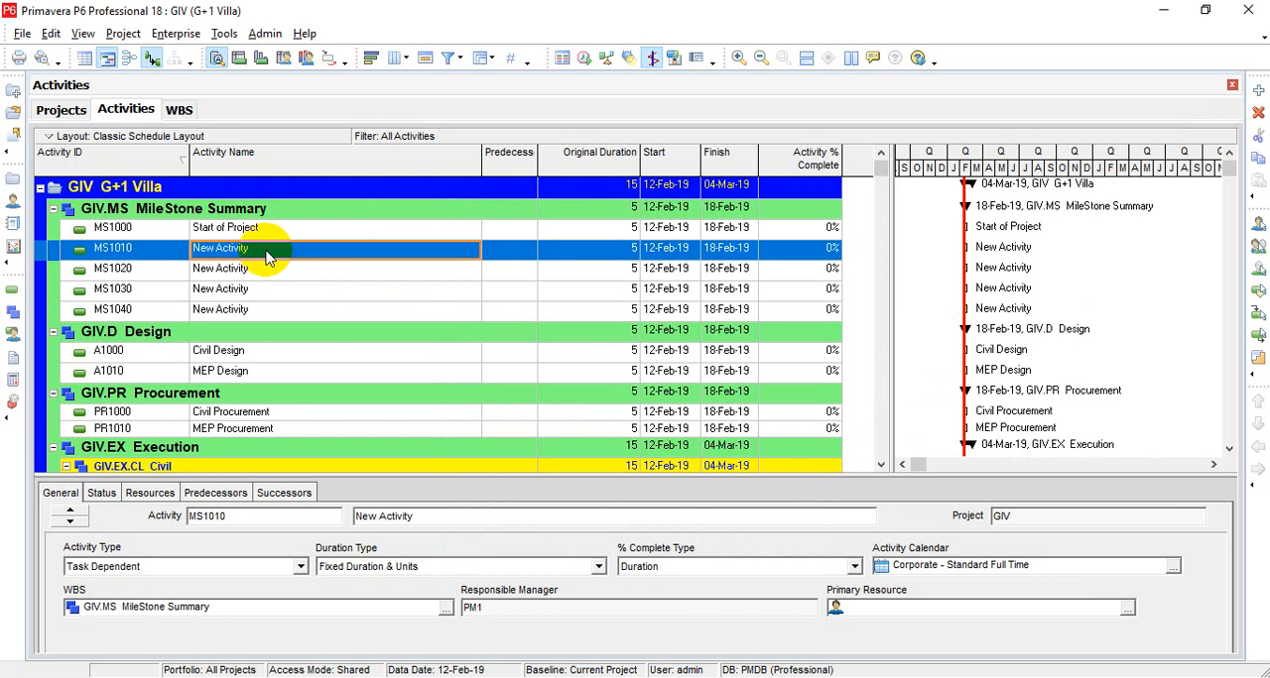
pyautogui.write('St')
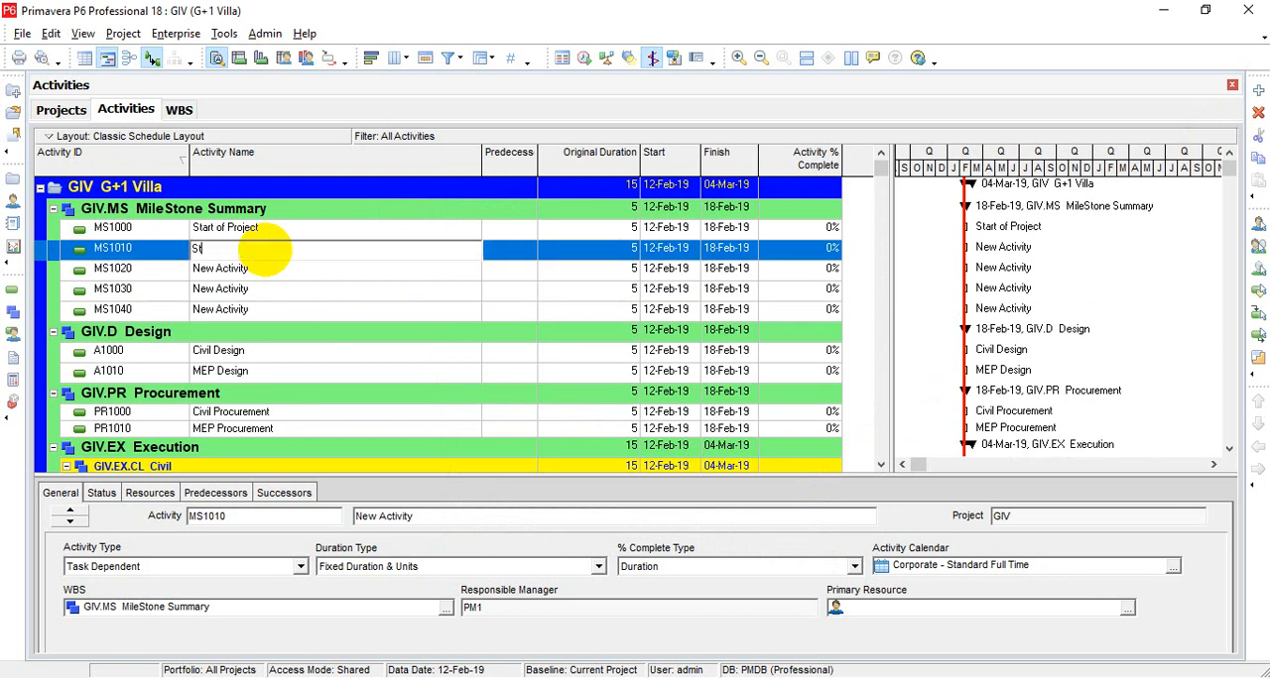
pyautogui.write('art of Design')
pyautogui.press('Return')
# Step: Rename activity MS1020 as "Start of Procurement"
pyautogui.press('Down')
pyautogui.write('S')
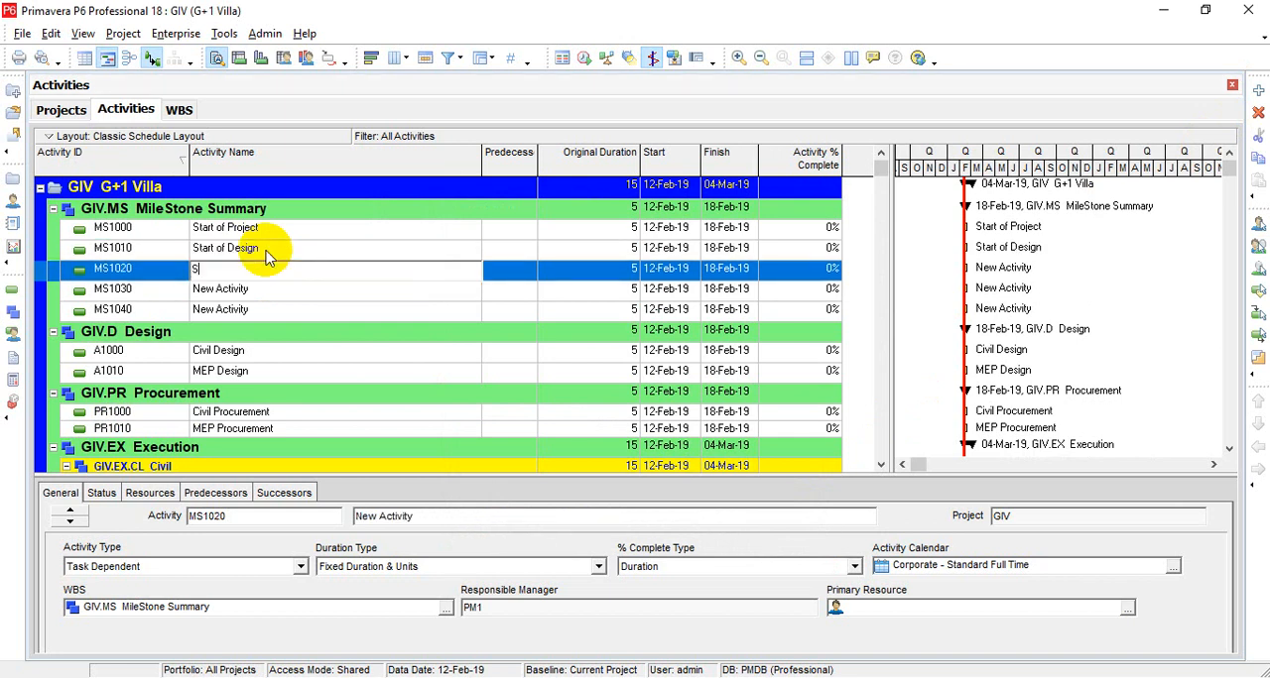
pyautogui.write('tart of Procurement')
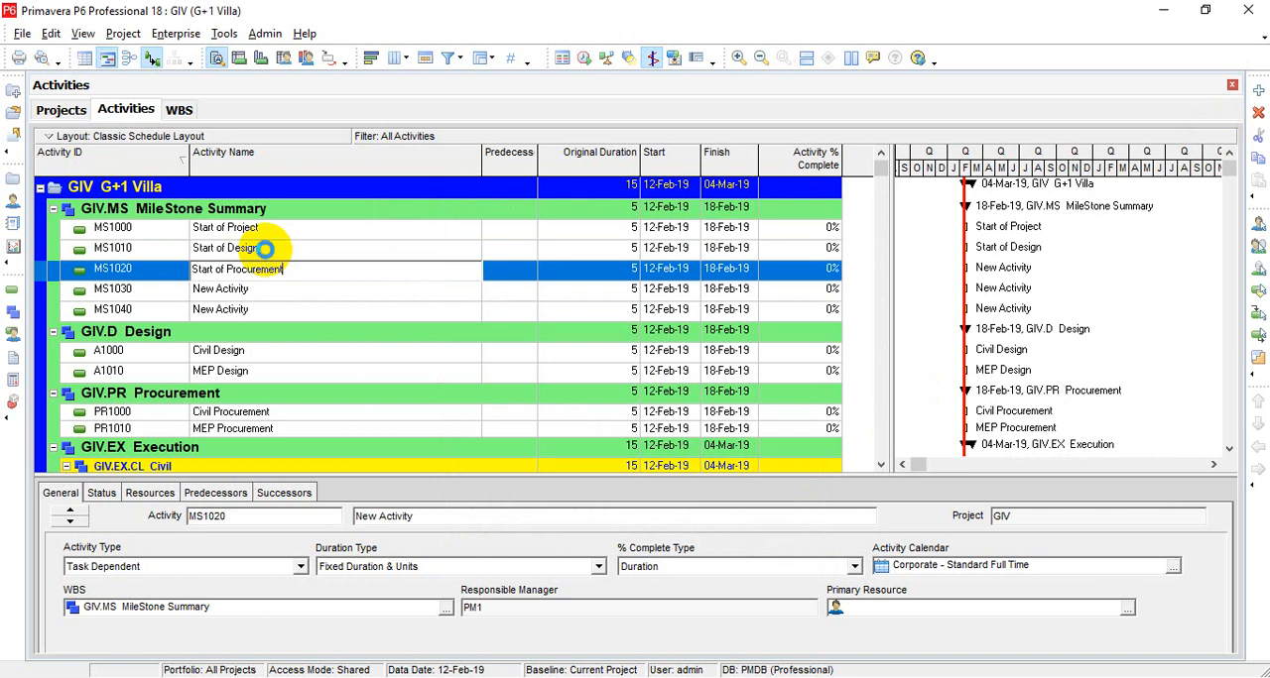
pyautogui.press('Return')
# Step: Rename activity MS1030 as "Start of Construction"
pyautogui.press('Down')
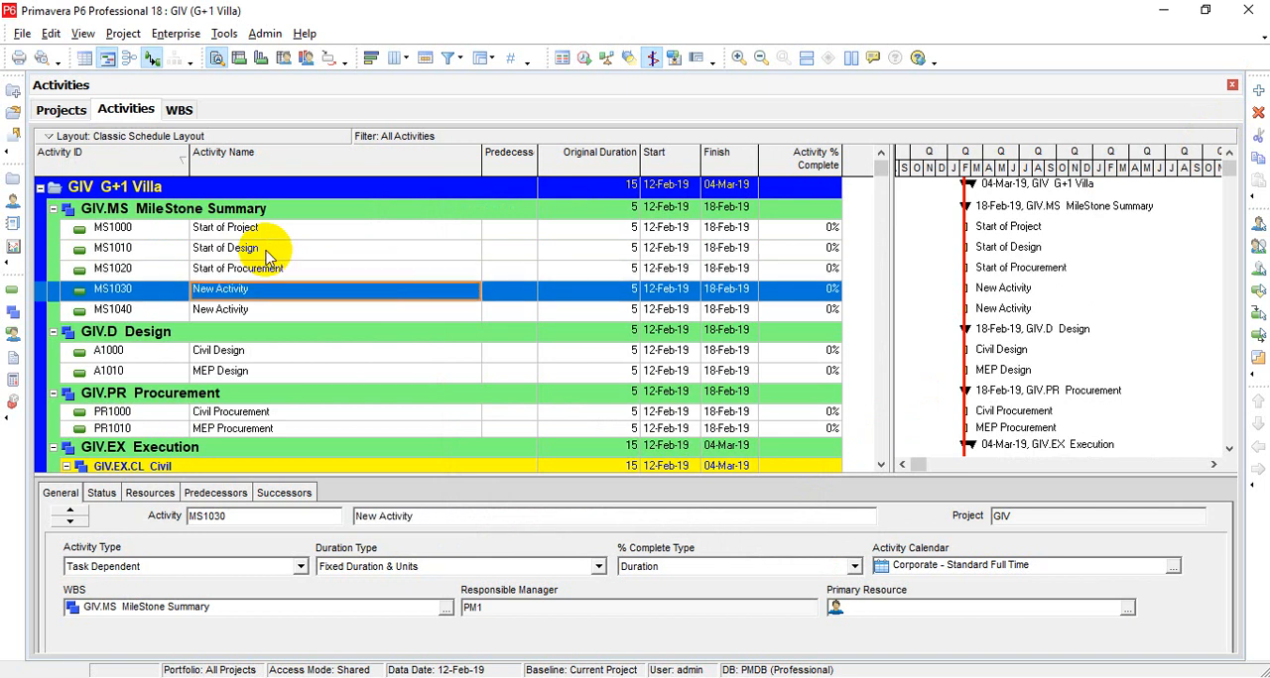
pyautogui.write('Sta')
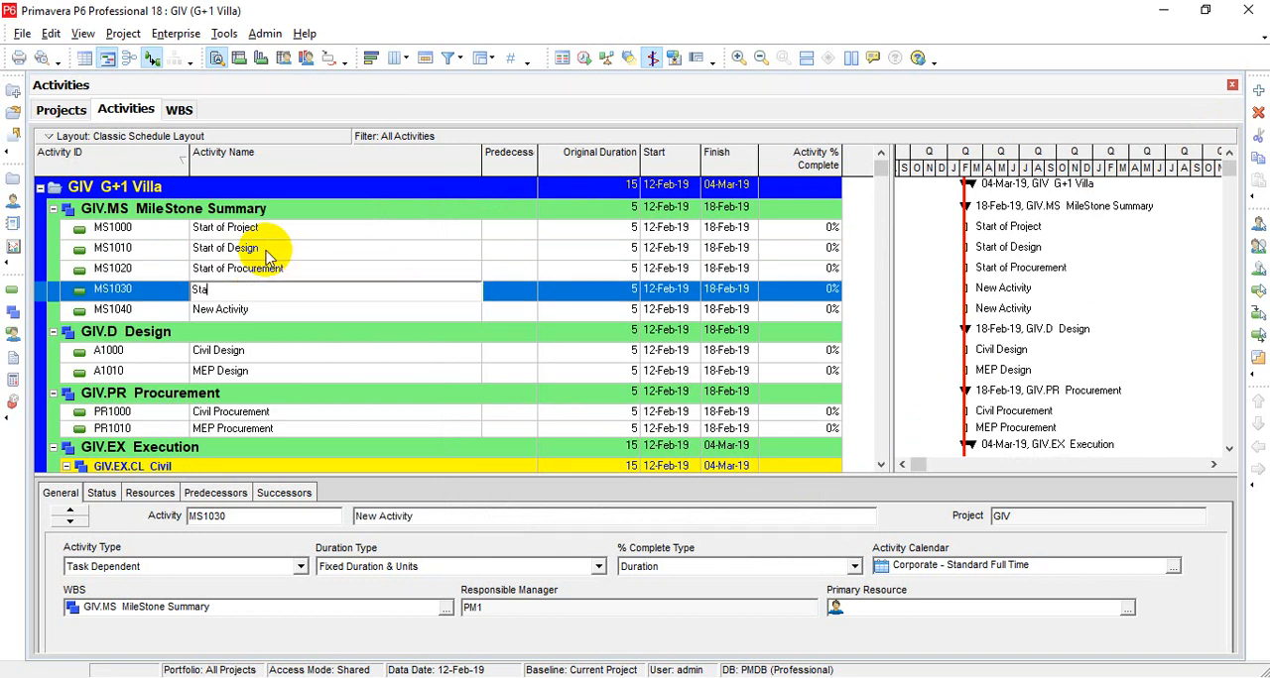
pyautogui.write('rt of Construction')
pyautogui.press('Return')
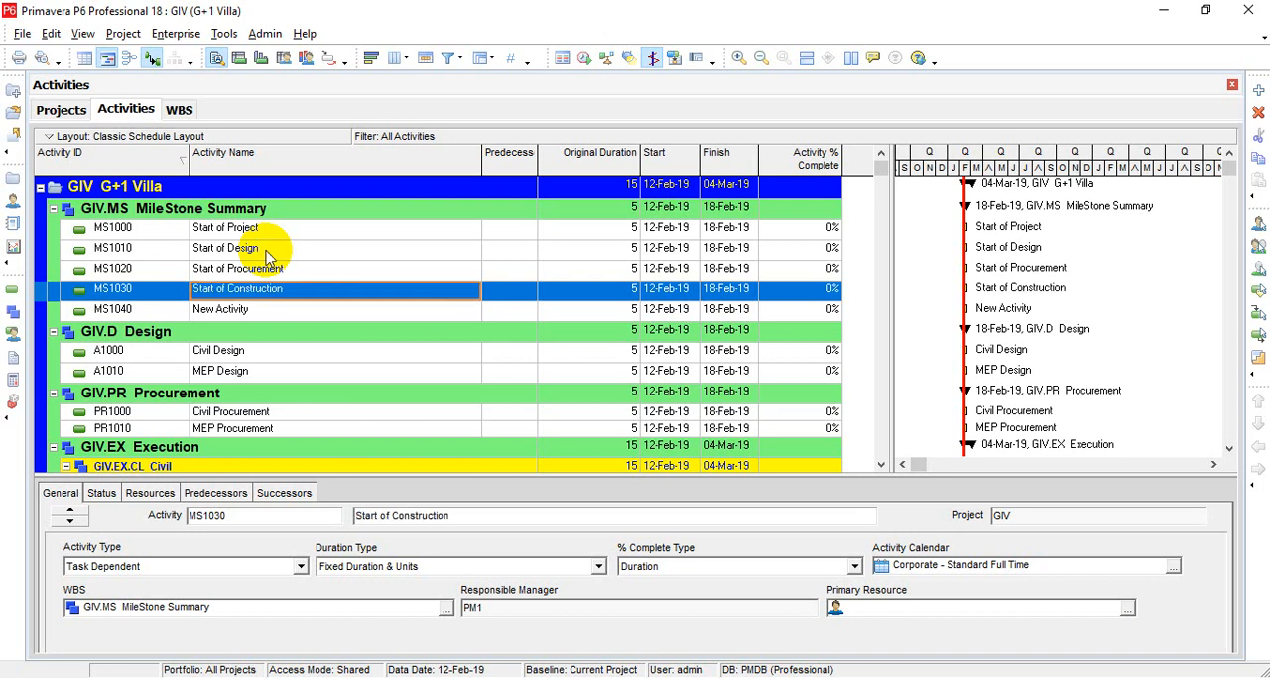
# Step: Rename activity MS1040 as "Project Completion"
pyautogui.press('Down')
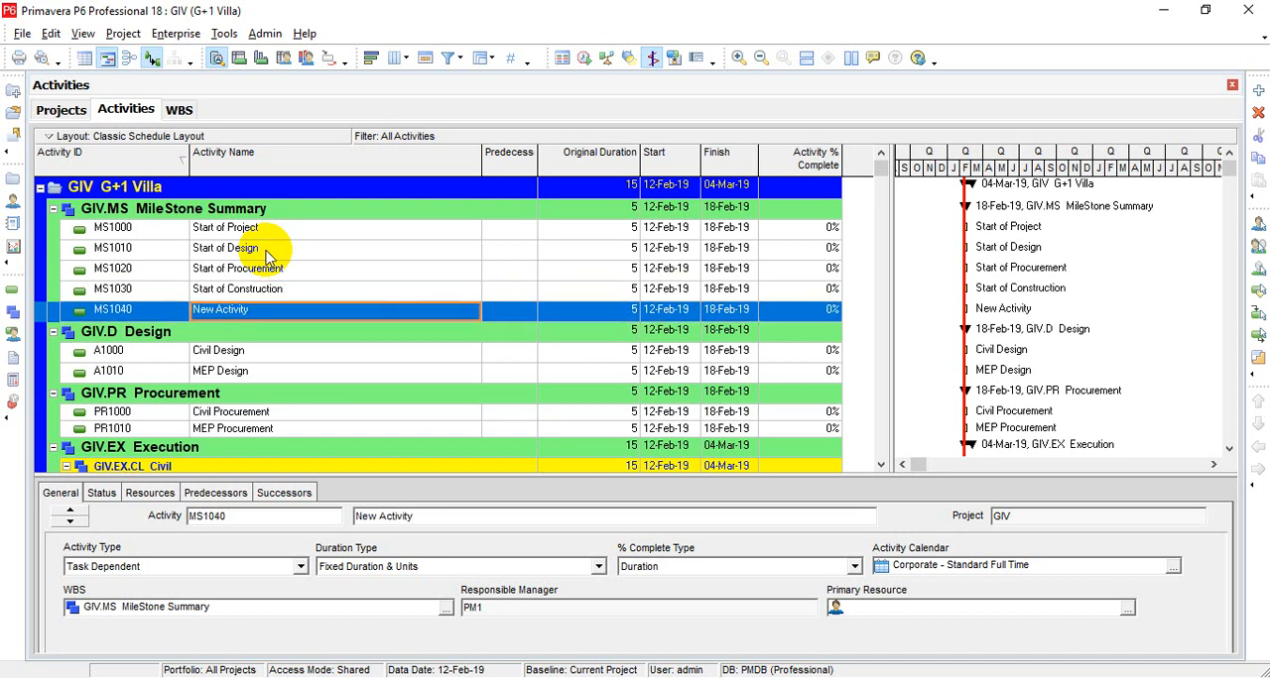
pyautogui.write('pR')
pyautogui.press('BackSpace')
pyautogui.press('BackSpace')
pyautogui.write('P')
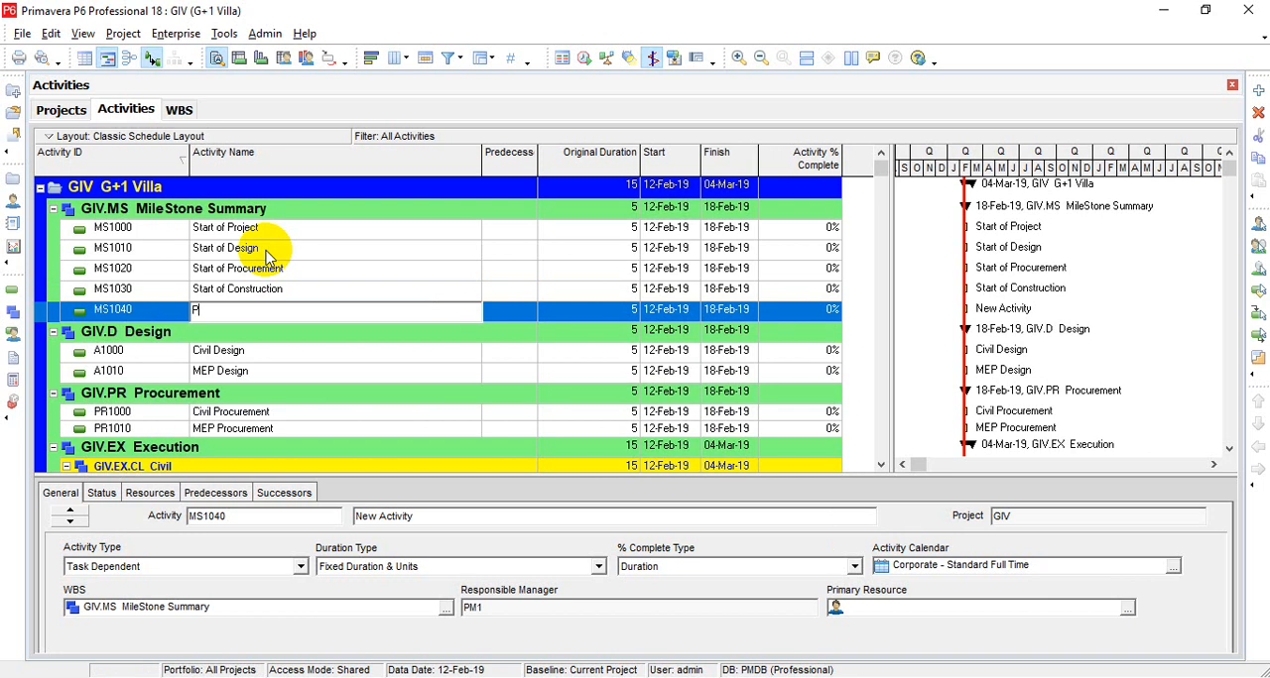
pyautogui.write('roject Completion')
pyautogui.click(221, 275)
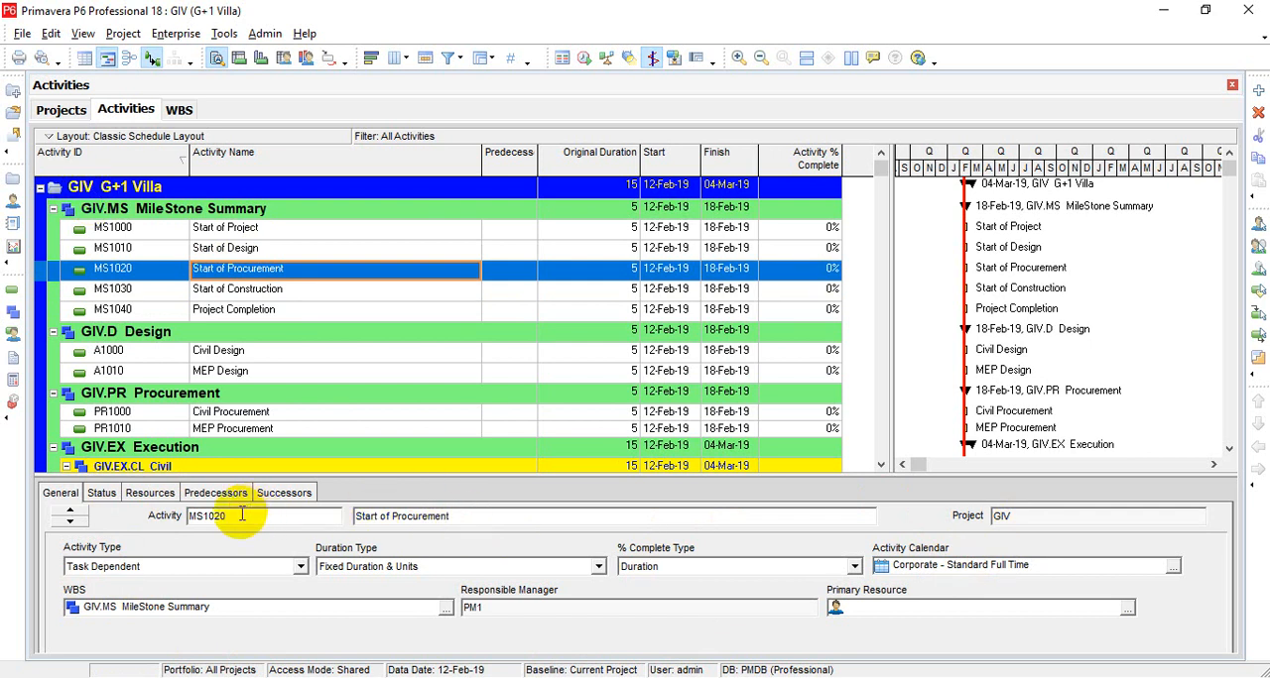
# Step: Set the activity type of the Start of Project activity (MS1000) to Start Milestone
pyautogui.click(135, 571)
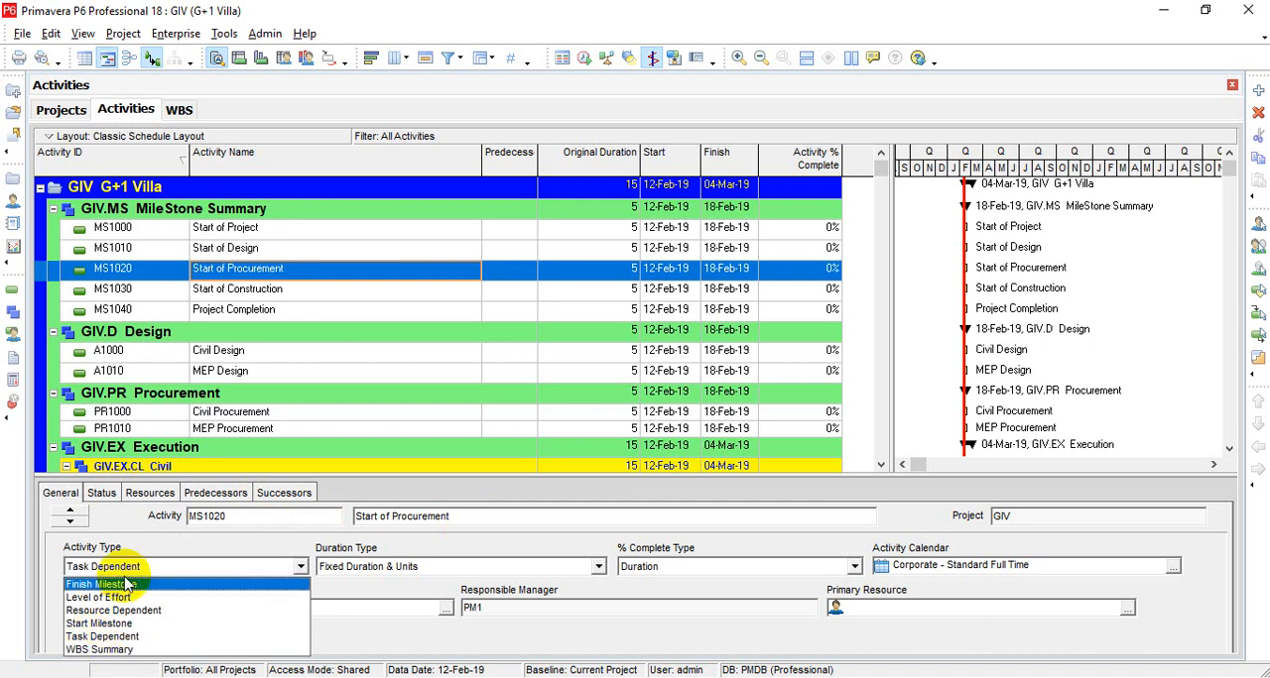
pyautogui.click(228, 230)
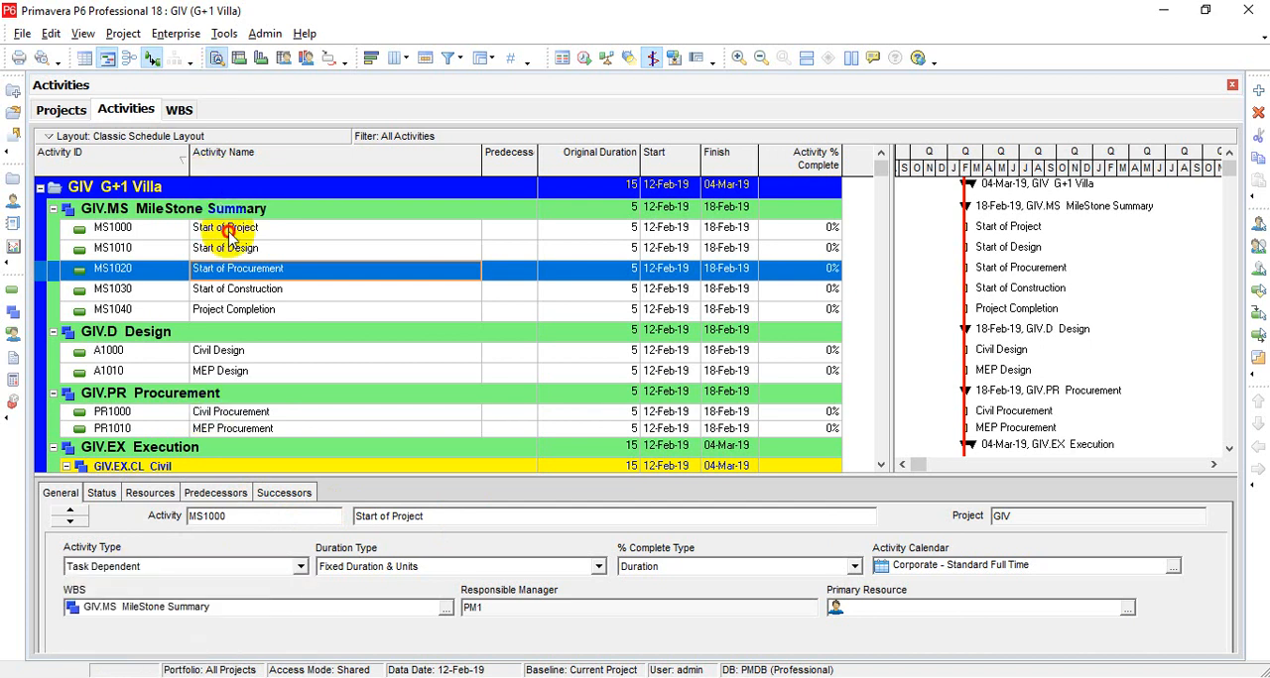
pyautogui.click(149, 567)
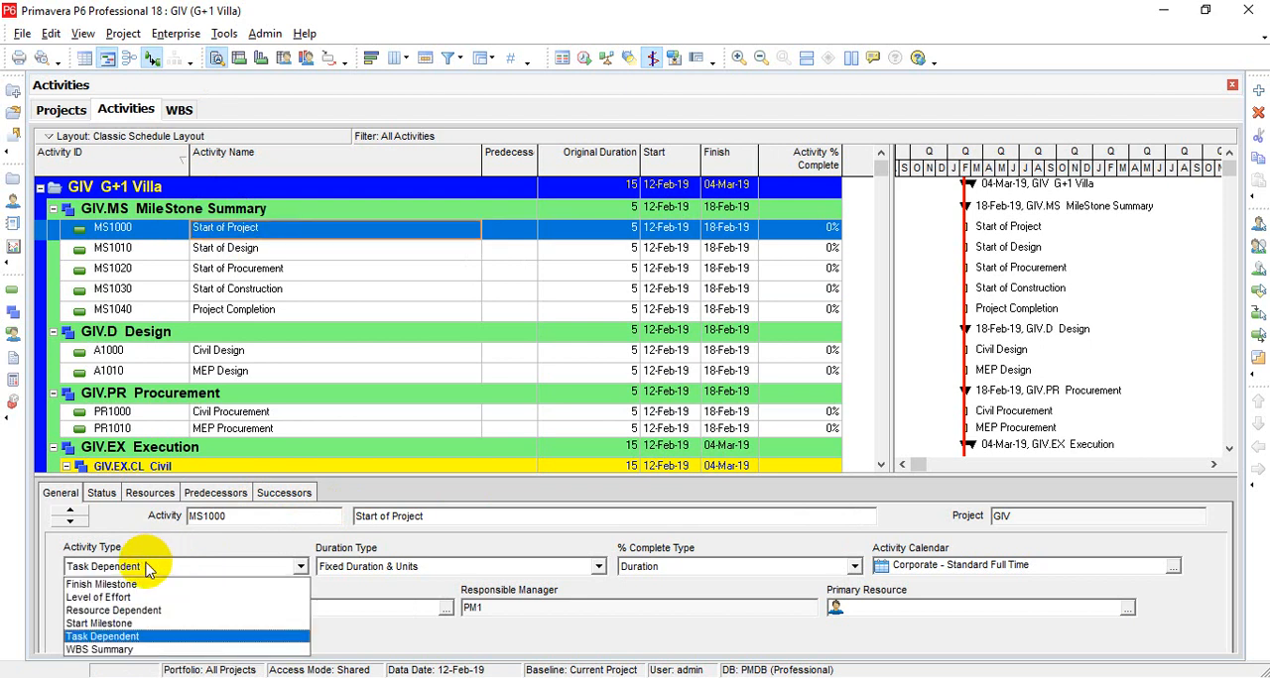
pyautogui.click(103, 622)
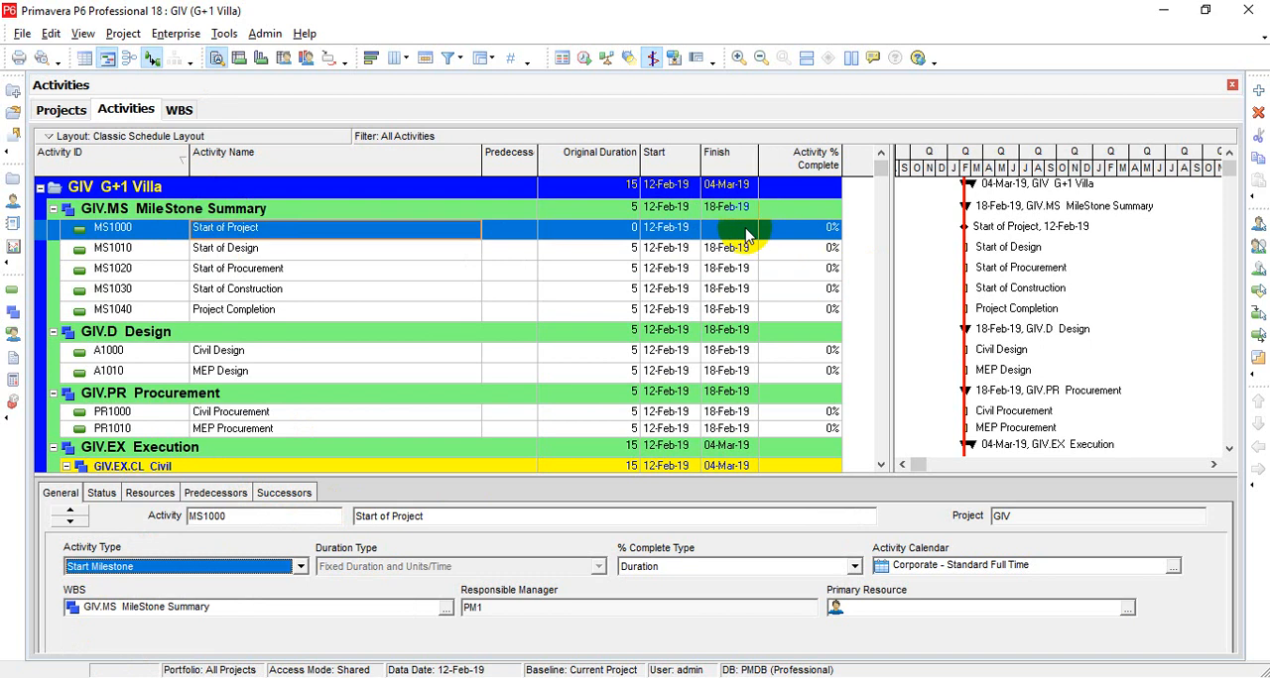
# Step: Set the activity type of the Start of Design activity (MS1010) to Start Milestone
pyautogui.click(252, 251)
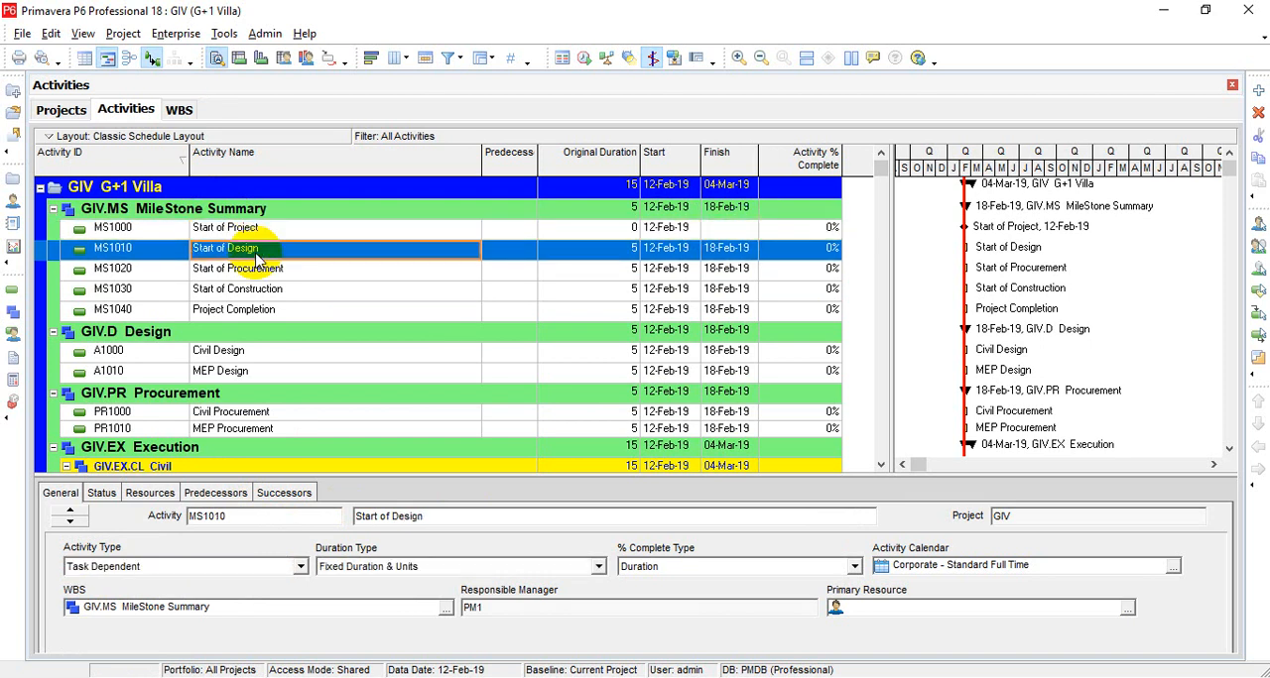
pyautogui.click(199, 570)
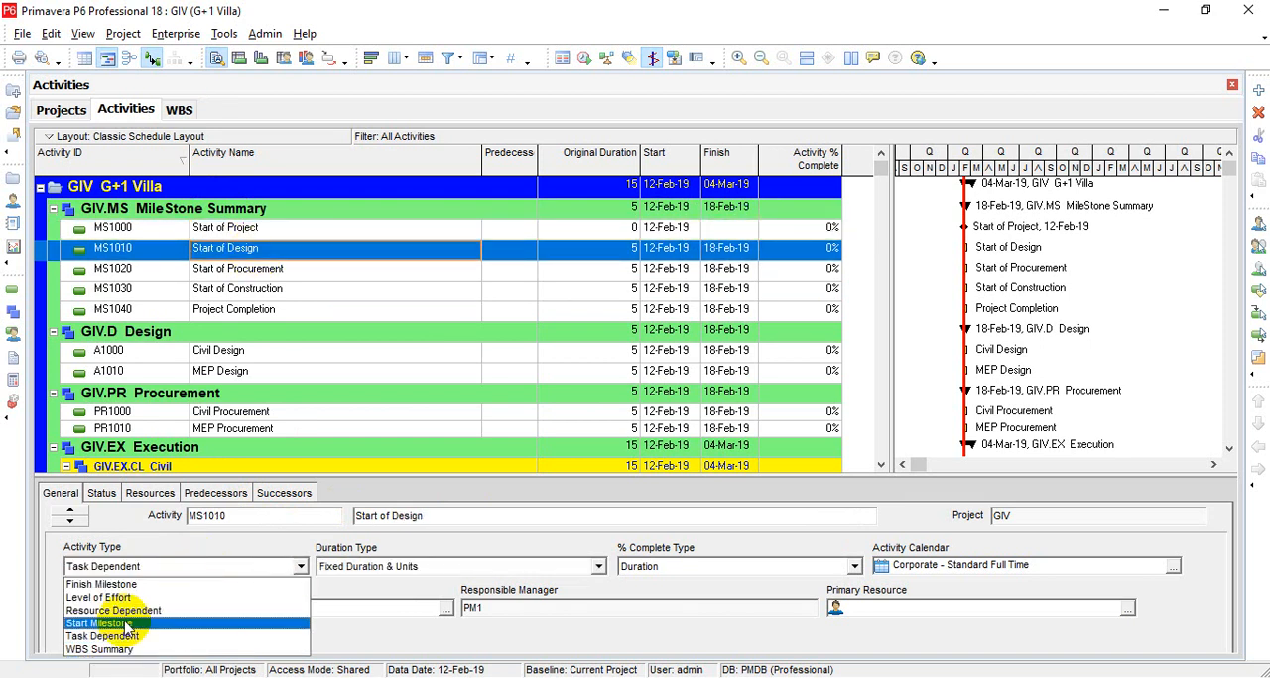
pyautogui.click(126, 624)
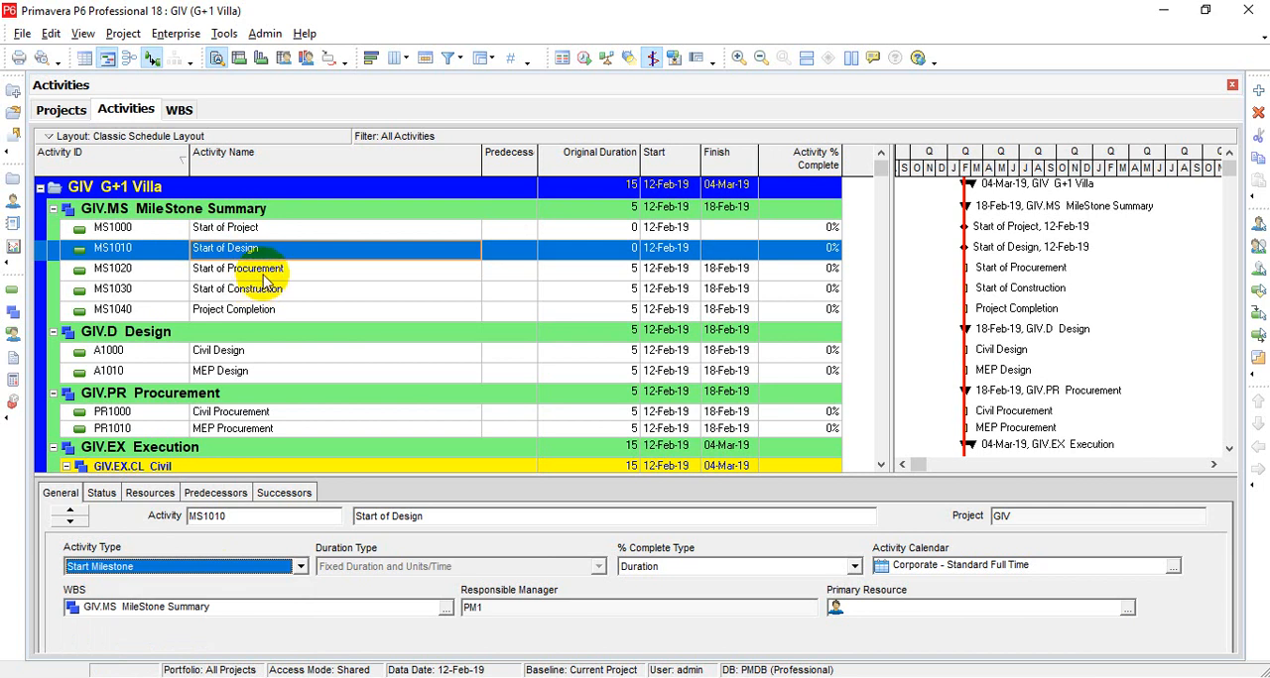
# Step: Set the activity type of the Start of Procurement activity (MS1020) to Start Milestone
pyautogui.click(256, 270)
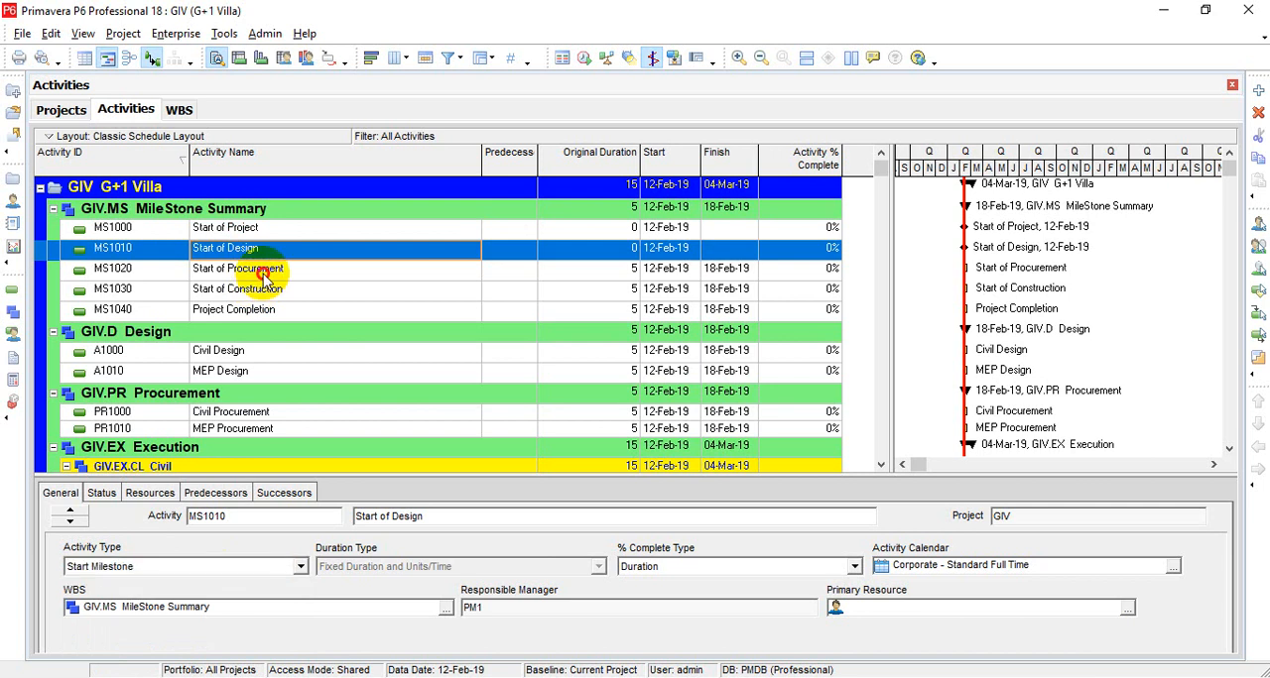
pyautogui.click(123, 567)
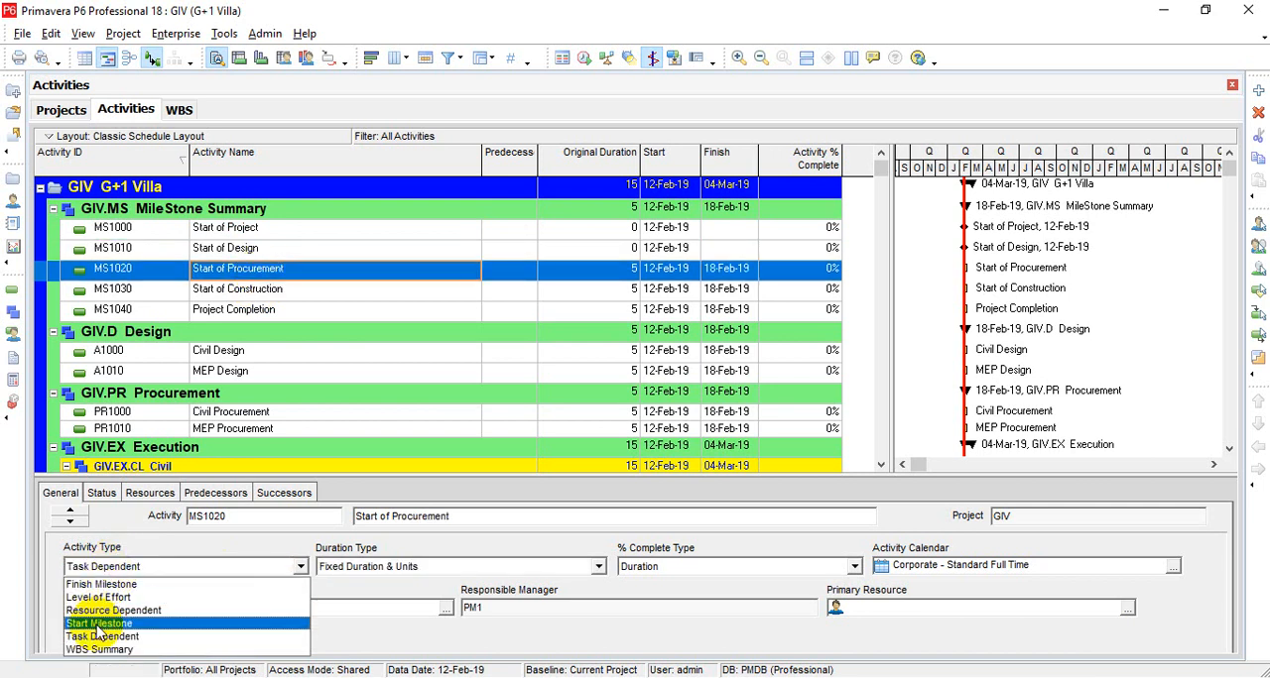
pyautogui.click(97, 622)
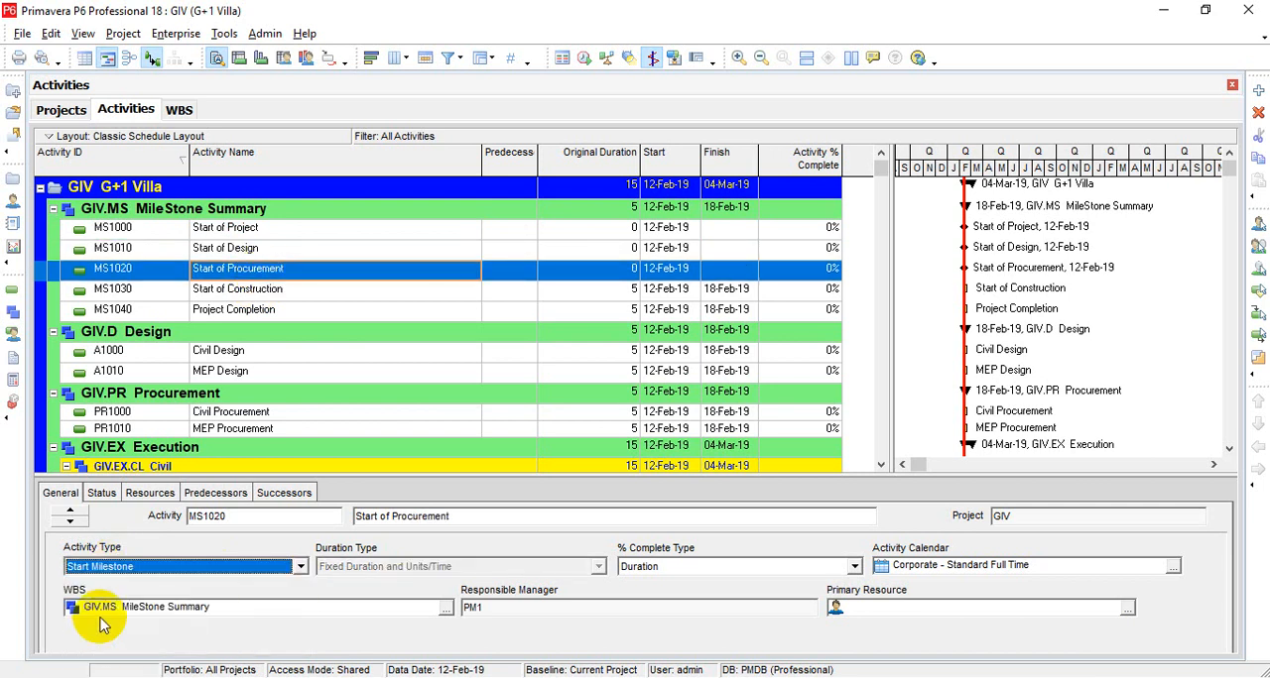
# Step: Set the activity type of the Start of Construction activity (MS1030) to Start Milestone
pyautogui.click(245, 295)
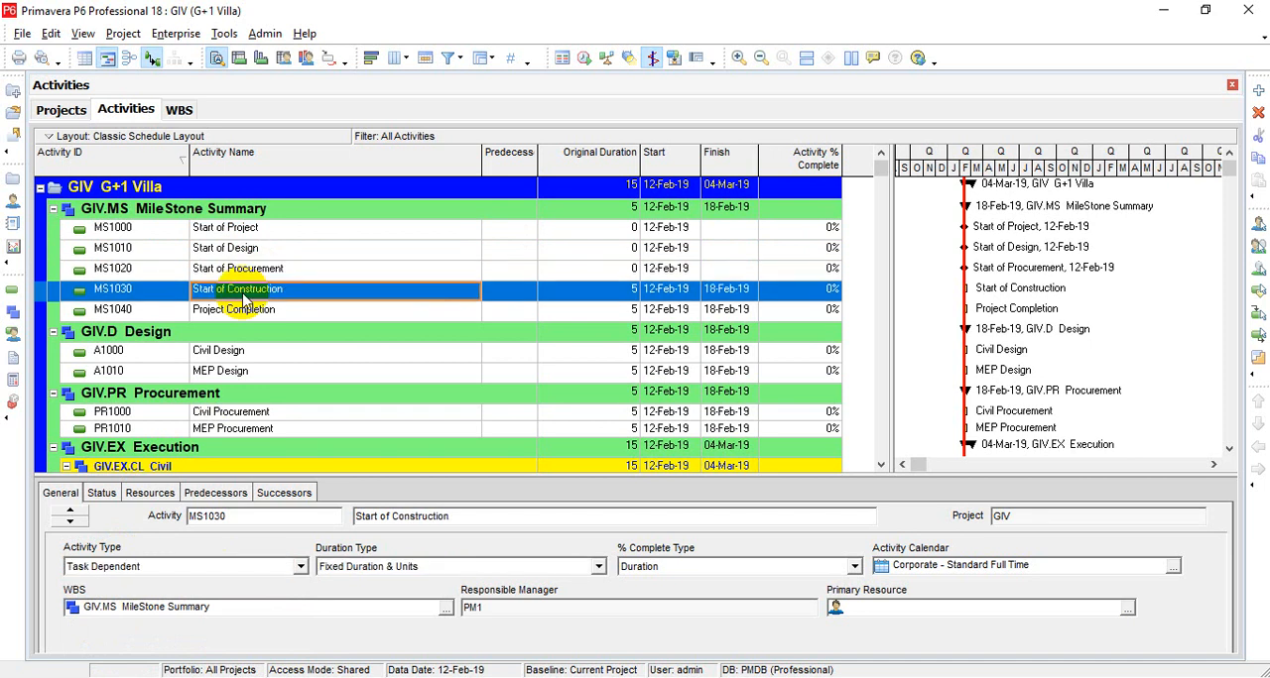
pyautogui.click(127, 567)
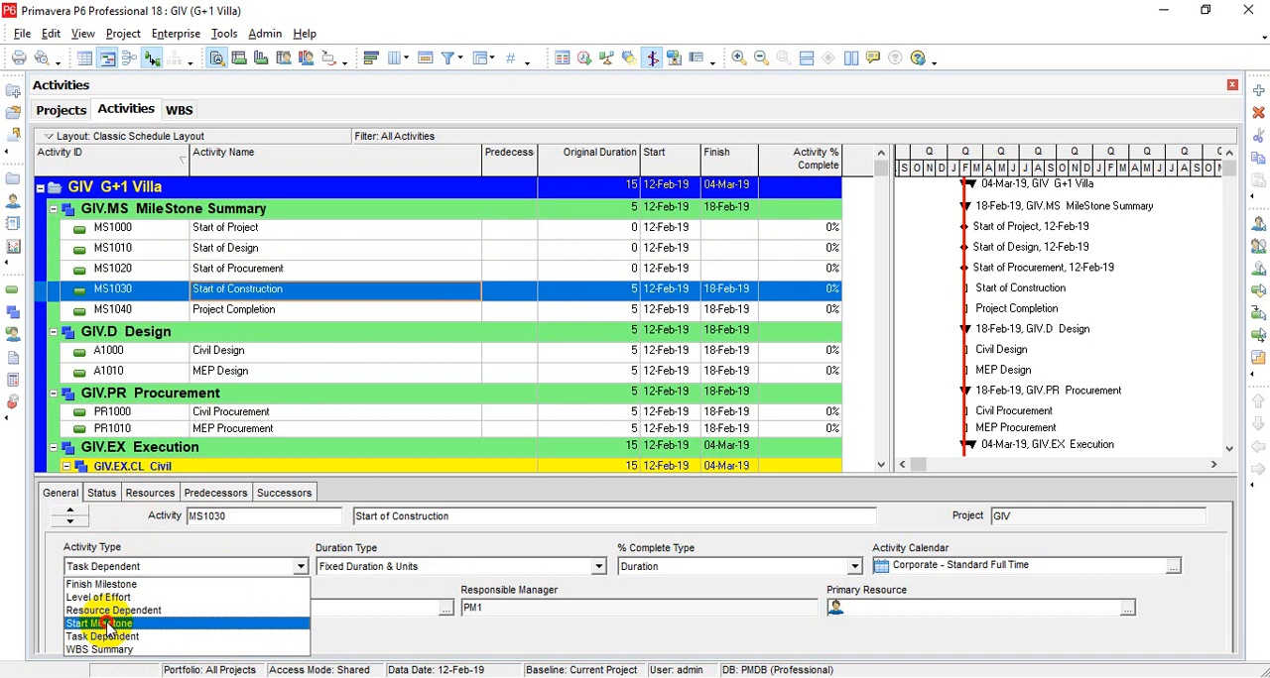
pyautogui.click(105, 623)
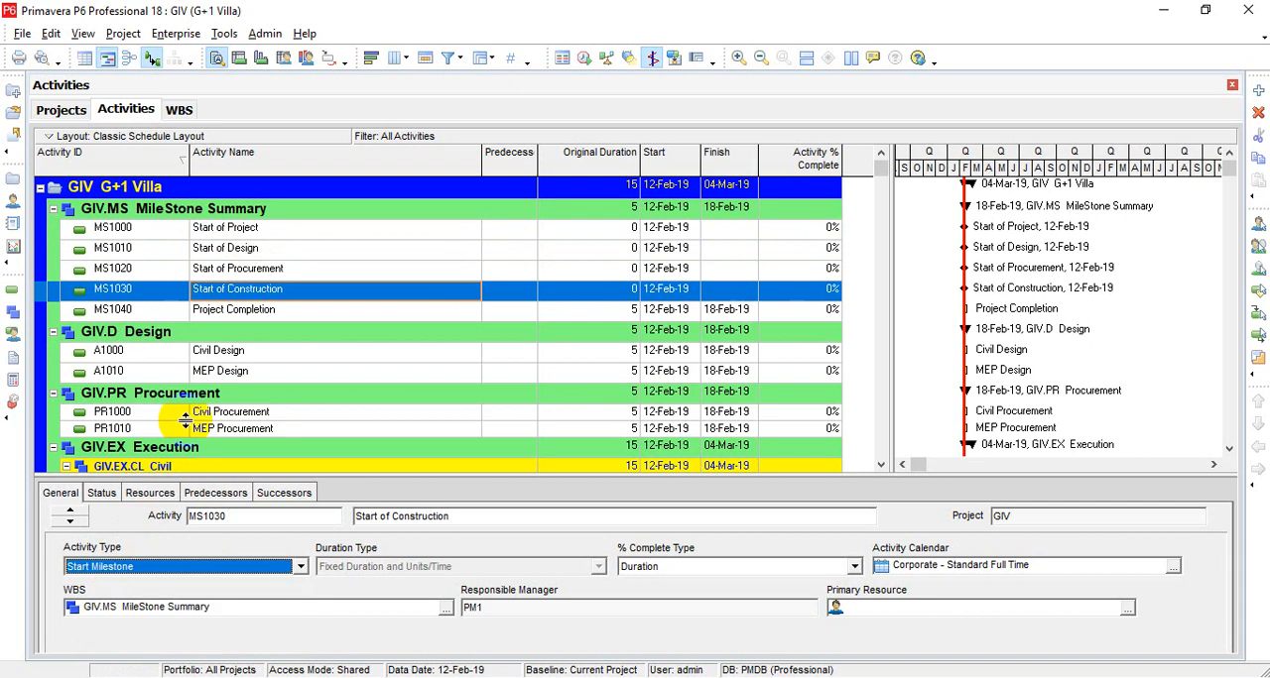
# Step: Set the activity type of the Project Completion activity (MS1040) to Finish Milestone
pyautogui.click(250, 312)
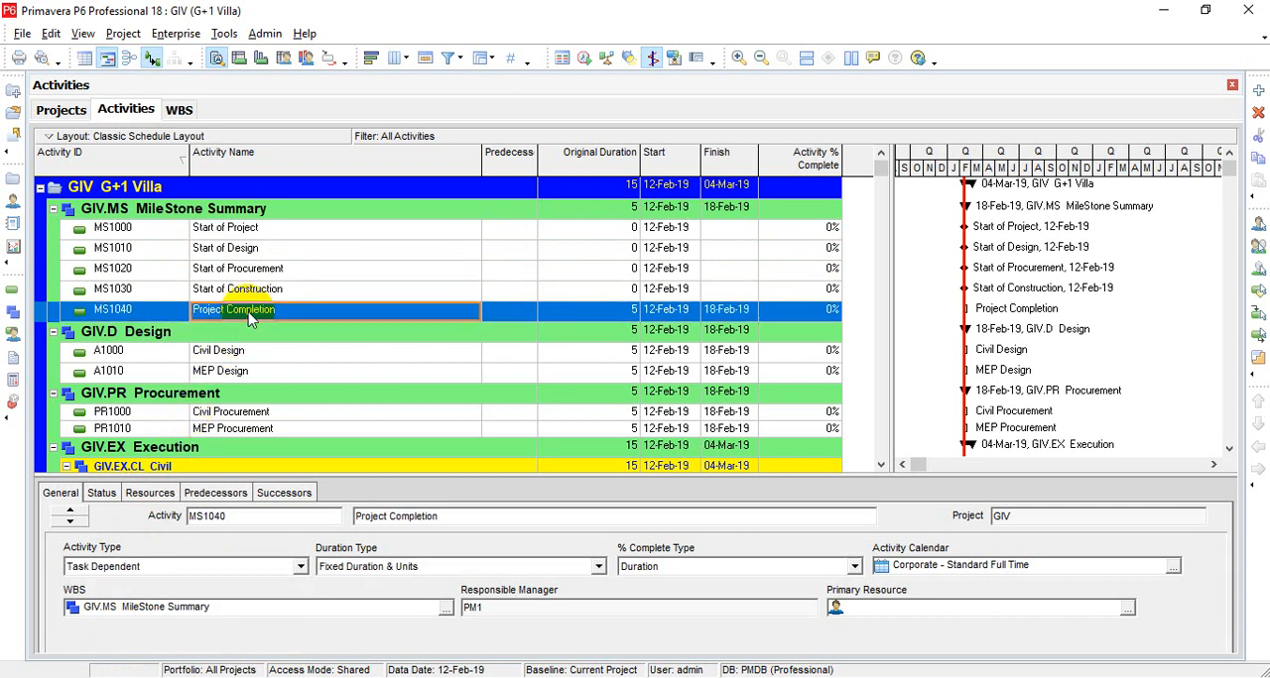
pyautogui.click(154, 566)
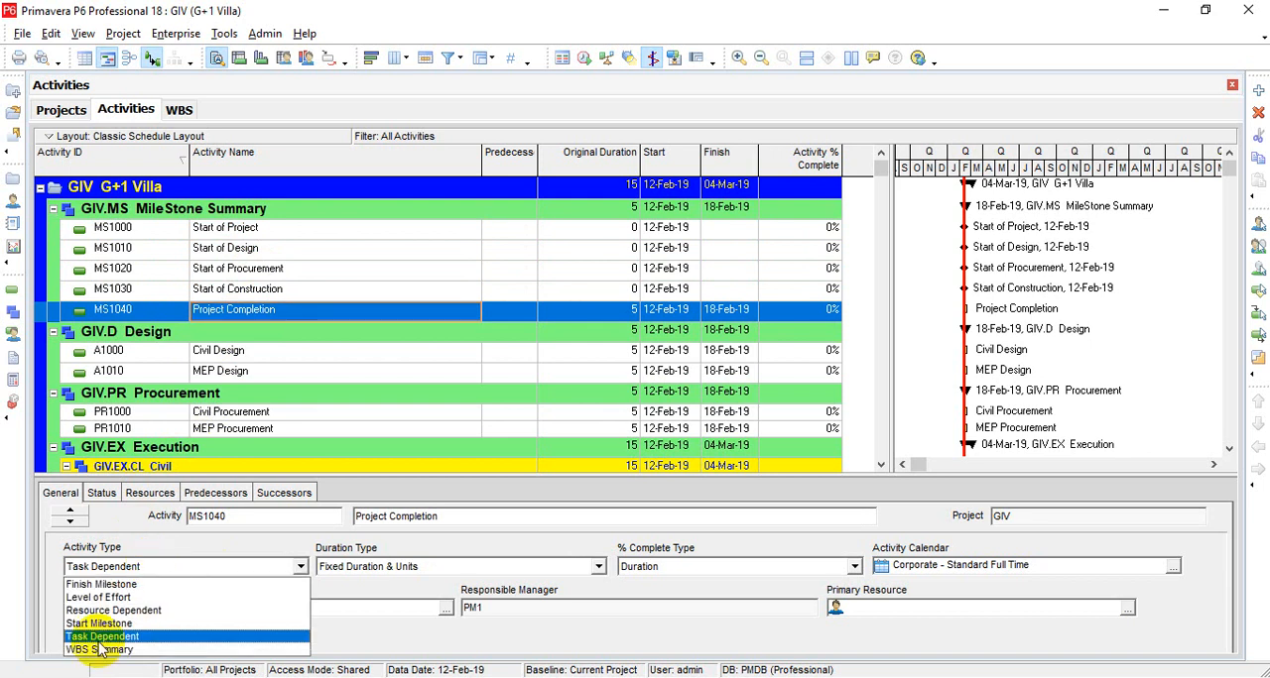
pyautogui.click(117, 585)
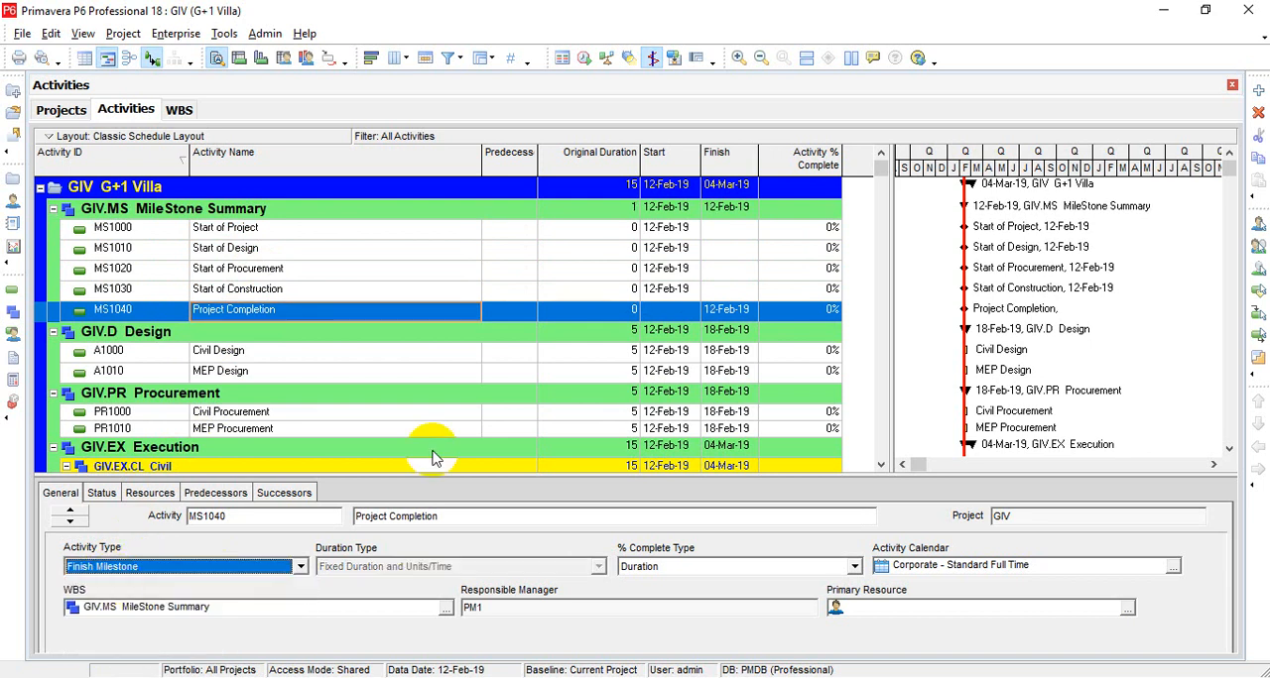
pyautogui.click(628, 318)
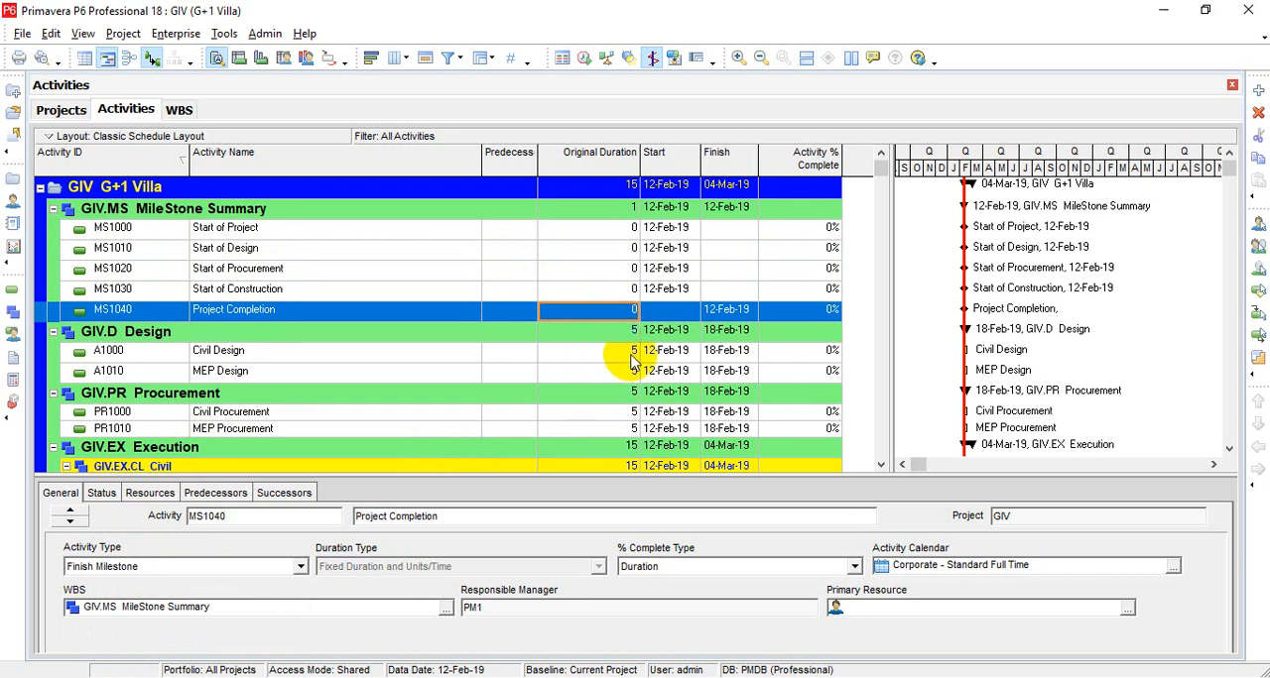
# Step: Set the original duration of Civil Design (A1000) and MEP Design (A1010) to 15 each
pyautogui.click(630, 354)
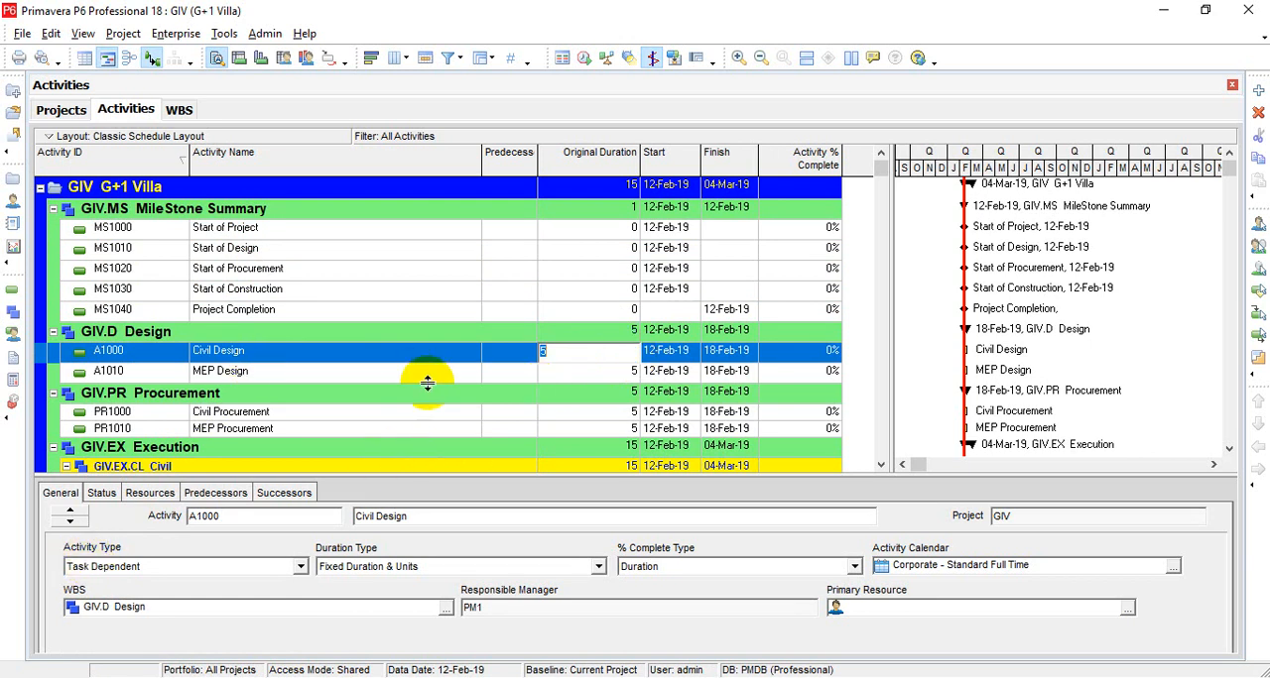
pyautogui.write('15')
pyautogui.press('Return')
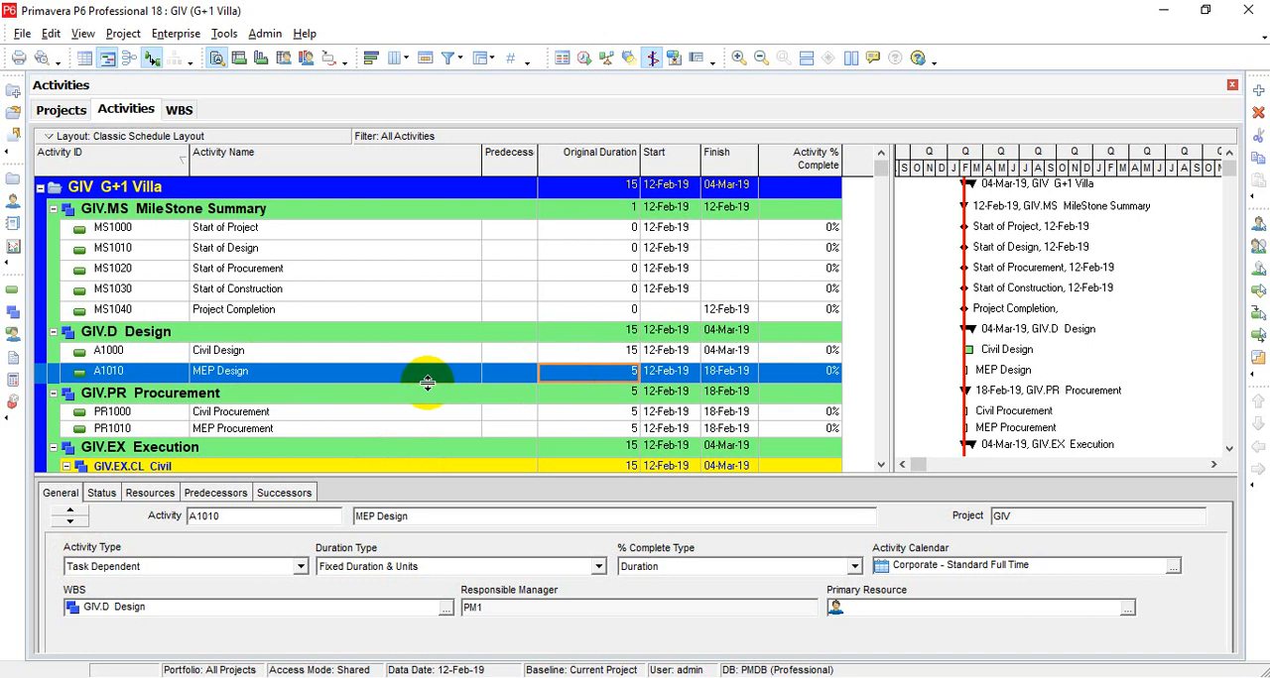
pyautogui.write('15')
pyautogui.press('Return')
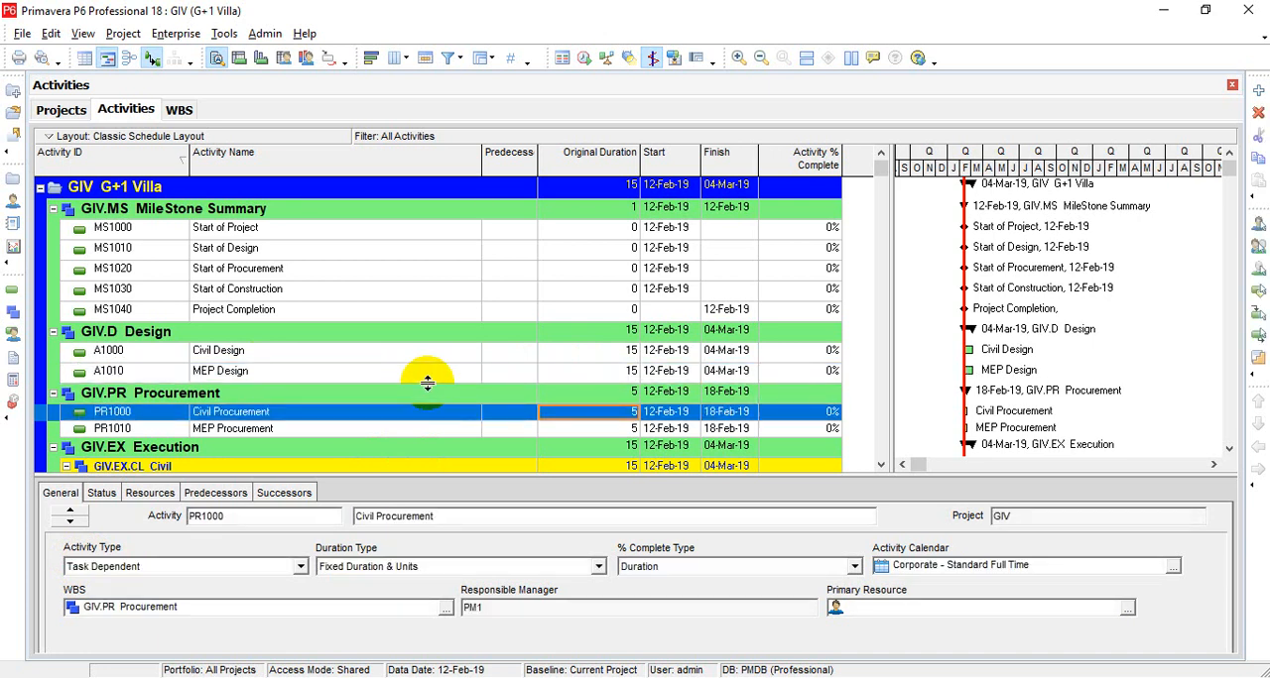
# Step: Set the original duration of Civil Procurement (PR1000) and MEP Procurement (PR1010) to 45 each
pyautogui.write('45')
pyautogui.press('Return')
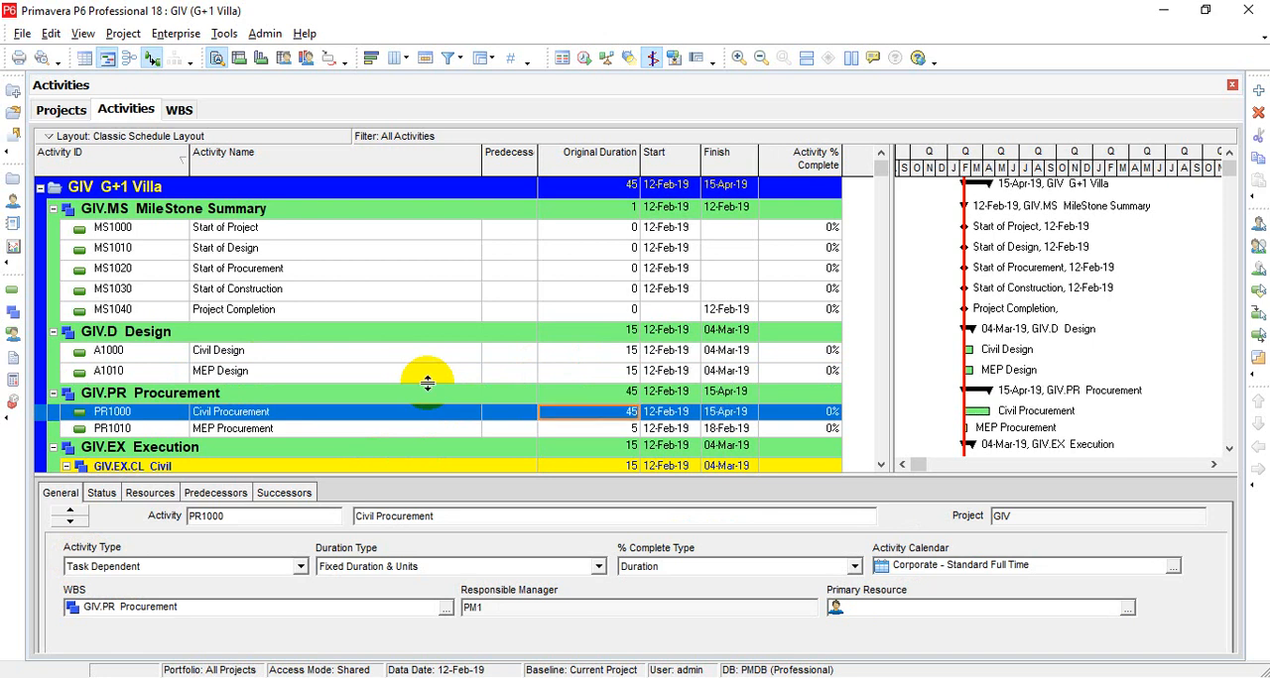
pyautogui.press('Down')
pyautogui.write('45')
pyautogui.press('Return')
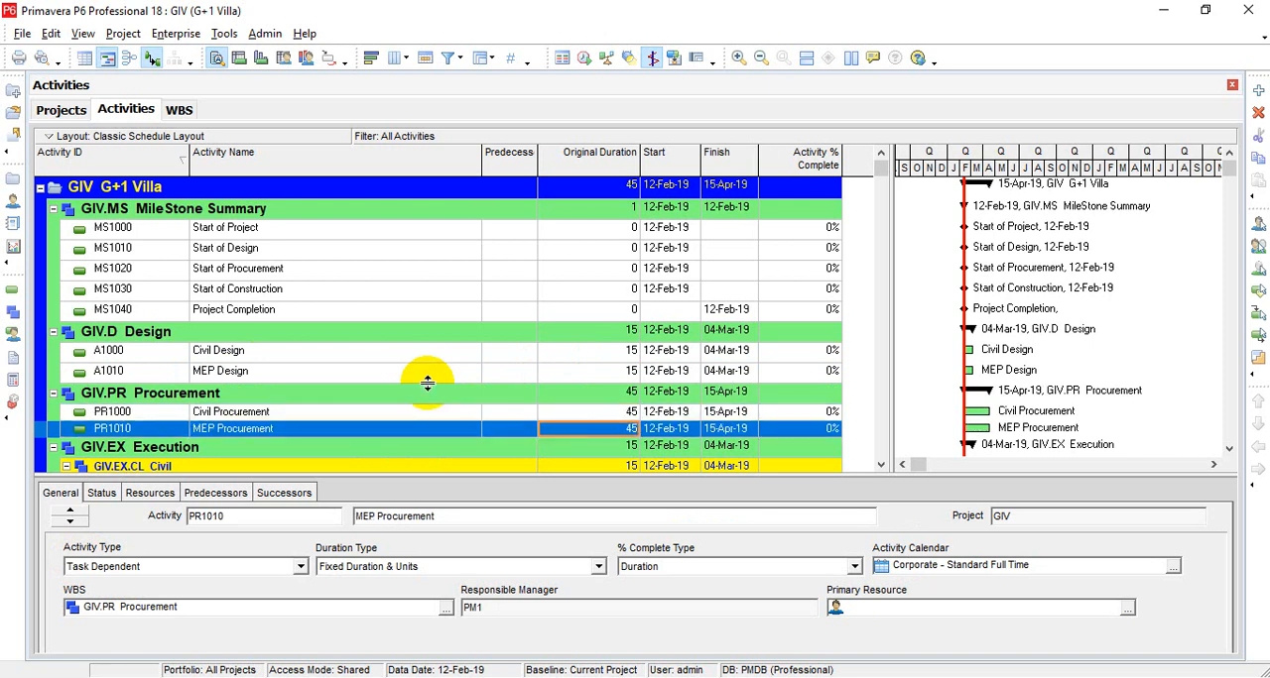
# Step: Review the original durations of the Sub Structure and Super Structure activities under Execution, then return to Civil Design
pyautogui.press('Down')
pyautogui.press('Down')
pyautogui.press('Down')
pyautogui.press('Down')
pyautogui.press('Down')
pyautogui.press('Down')
pyautogui.press('Down')
pyautogui.press('Down')
pyautogui.press('Down')
pyautogui.press('Down')
pyautogui.press('Down')
pyautogui.press('Down')
pyautogui.press('Down')
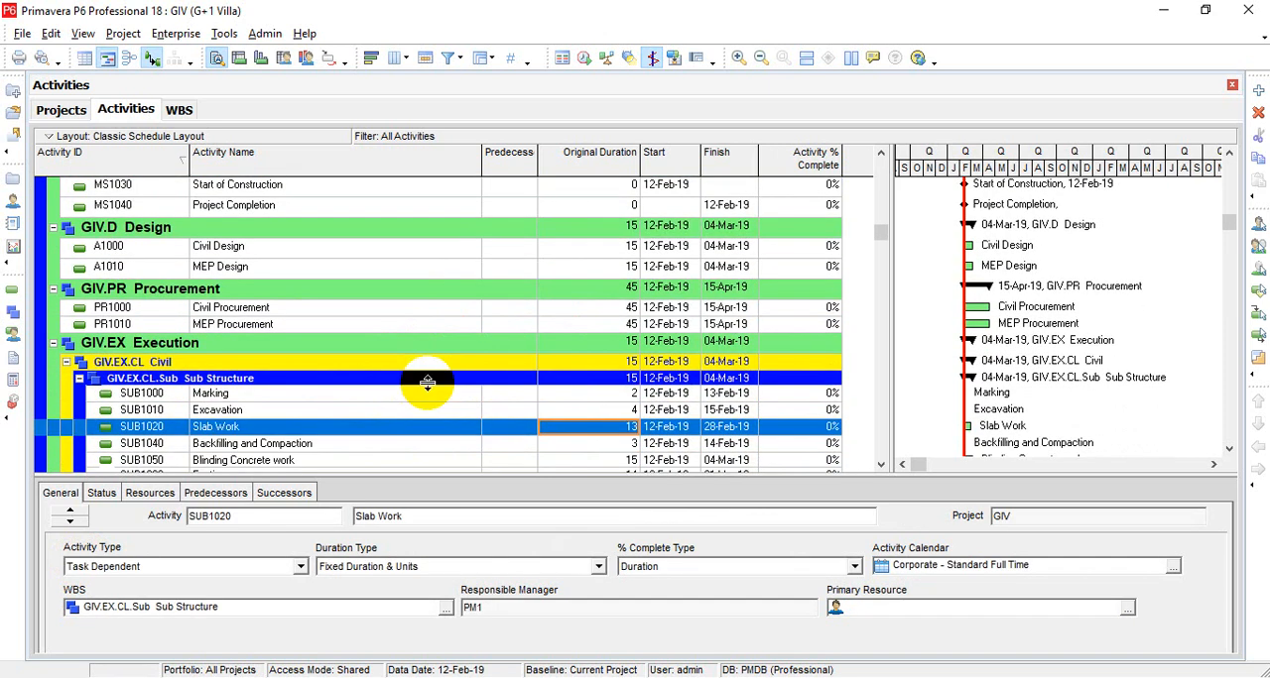
pyautogui.press('Down')
pyautogui.press('Down')
pyautogui.press('Down')
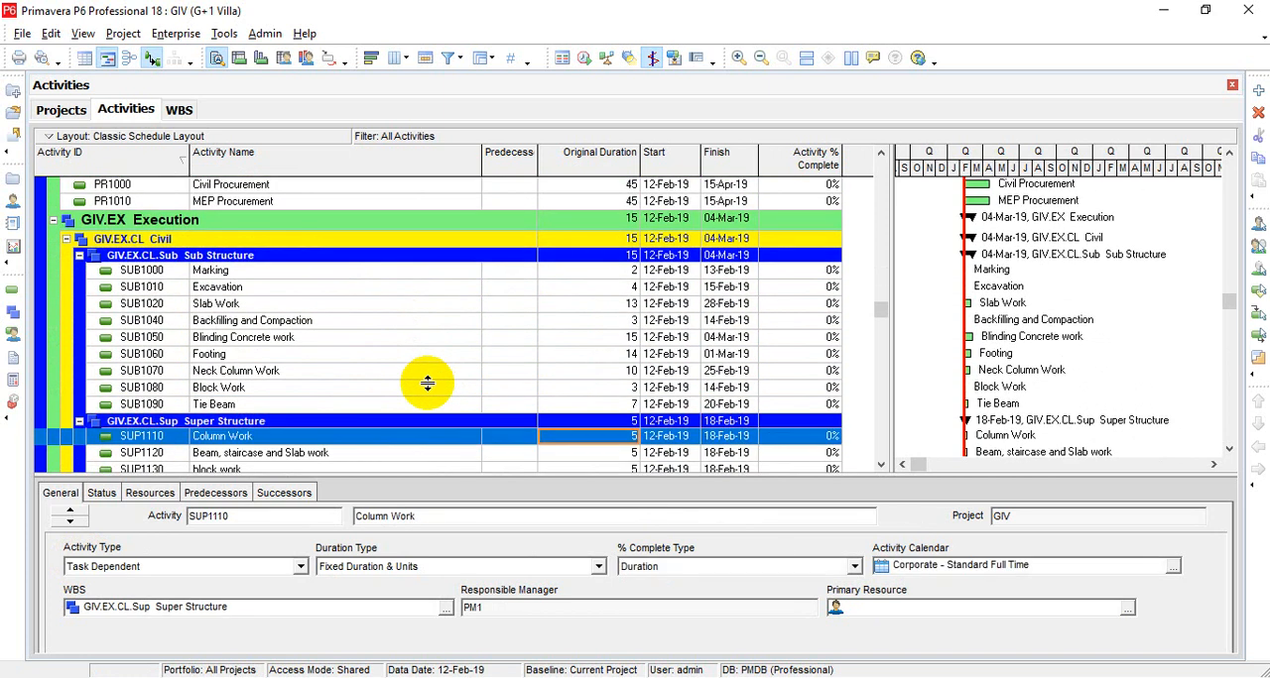
pyautogui.press('Up')
pyautogui.press('Up')
pyautogui.press('Up')
pyautogui.press('Up')
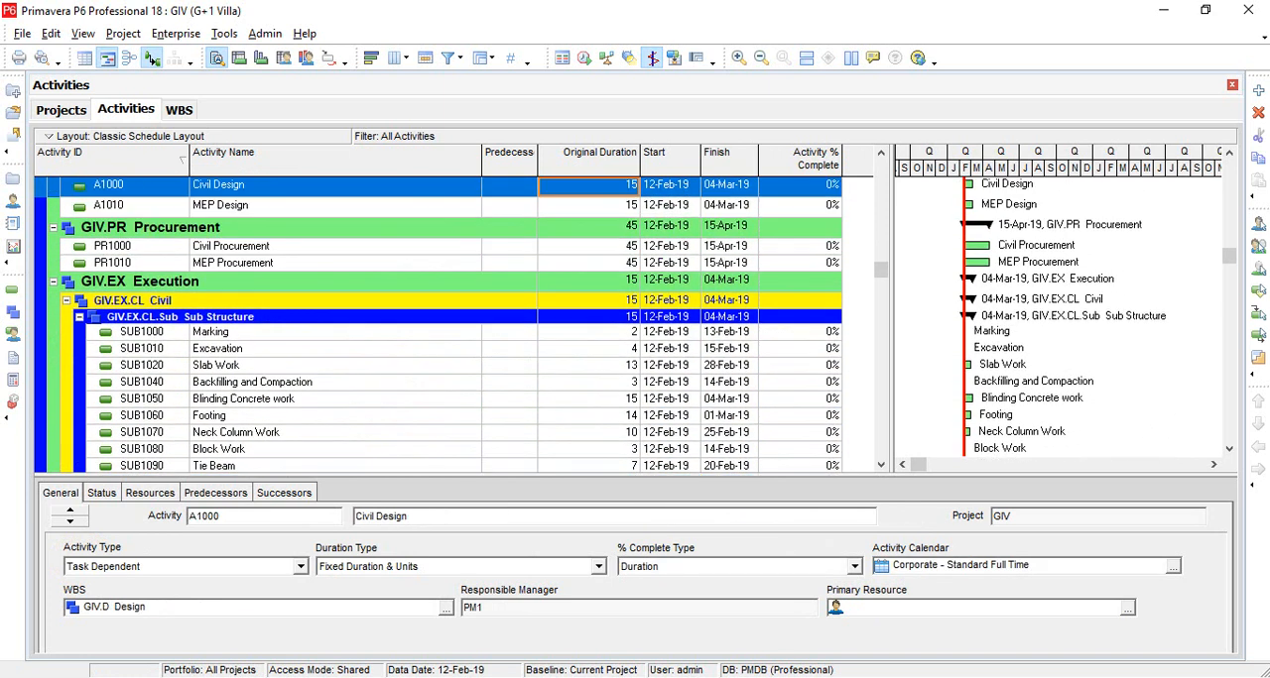